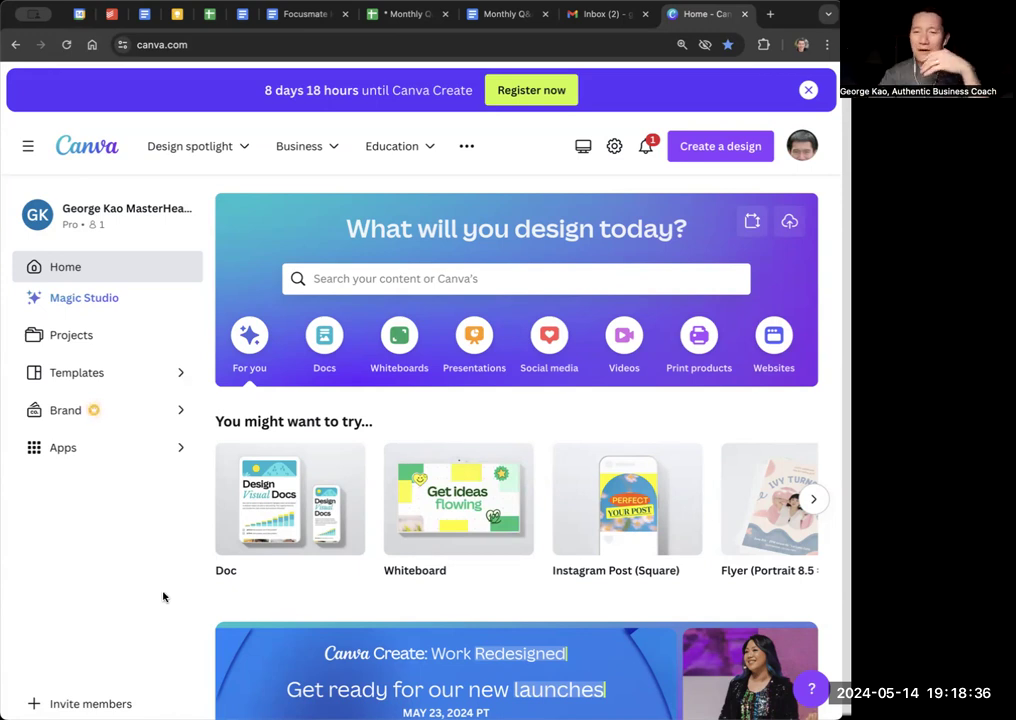
Step: Bring up the new-design menu and browse its suggested formats like Doc, Whiteboard and Flyer
click(729, 149)
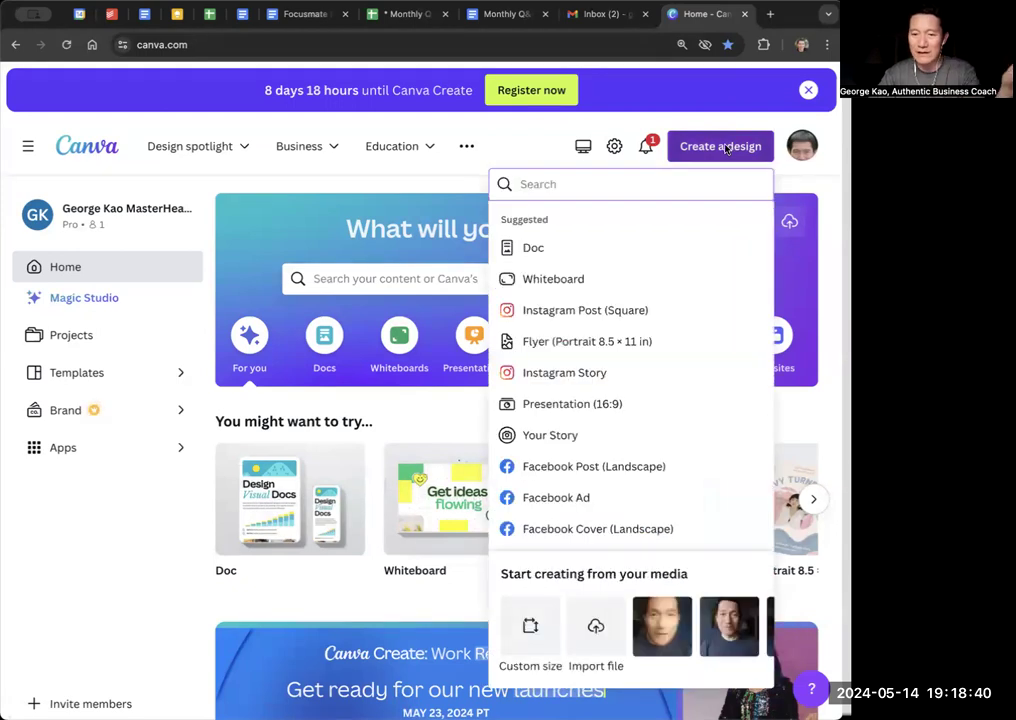
click(724, 147)
click(722, 146)
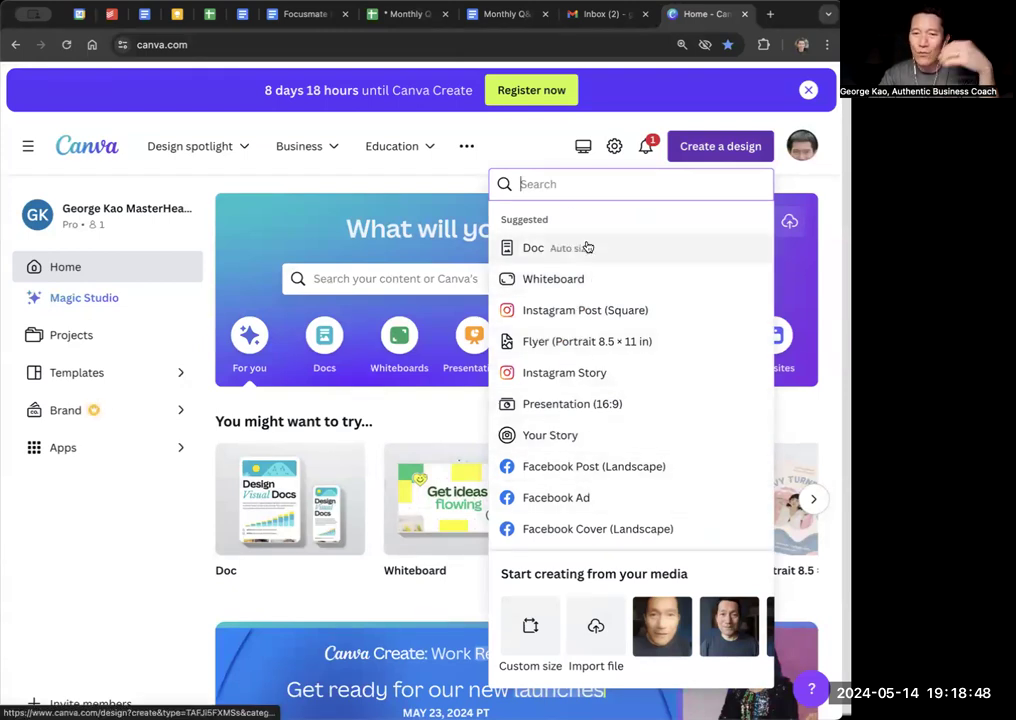
scroll(607, 462, down, 6)
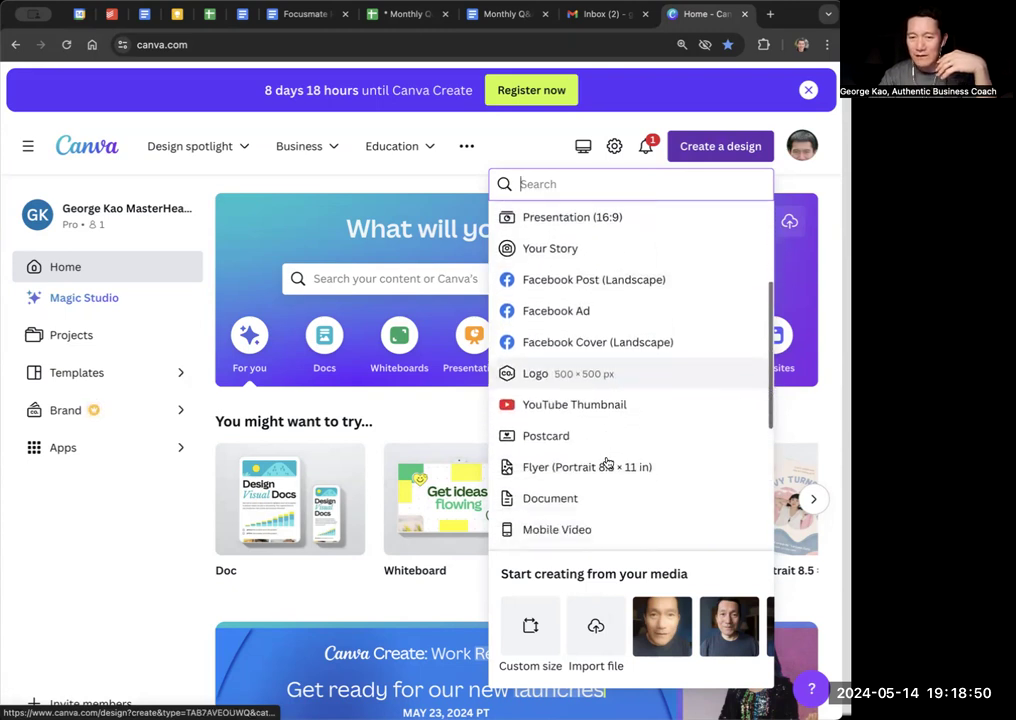
scroll(607, 462, down, 3)
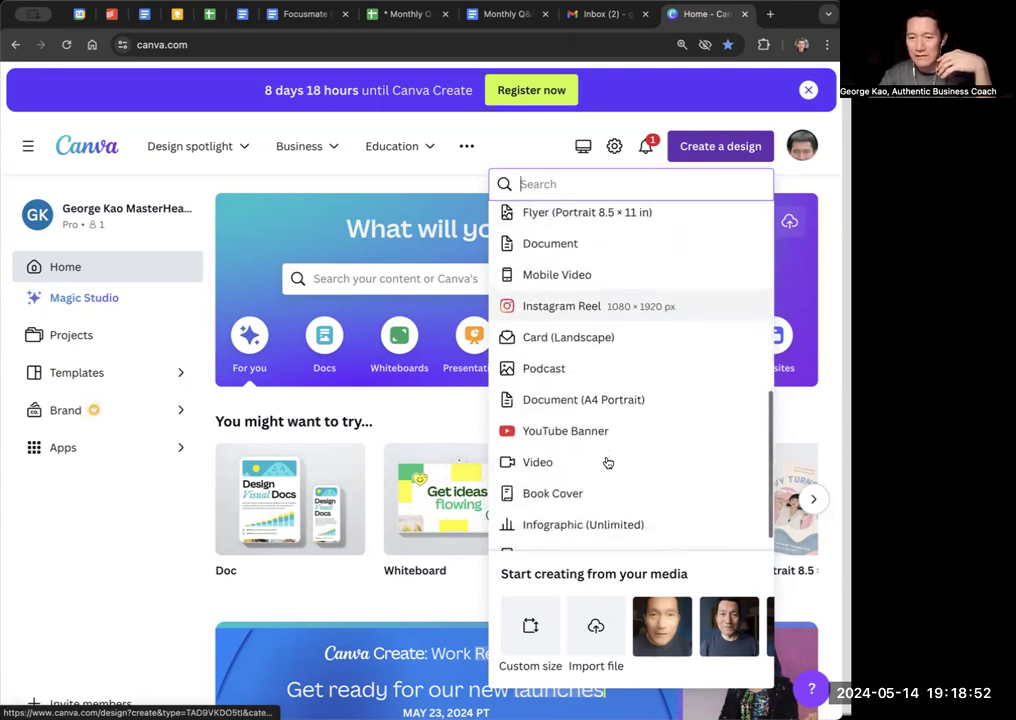
scroll(615, 329, up, 10)
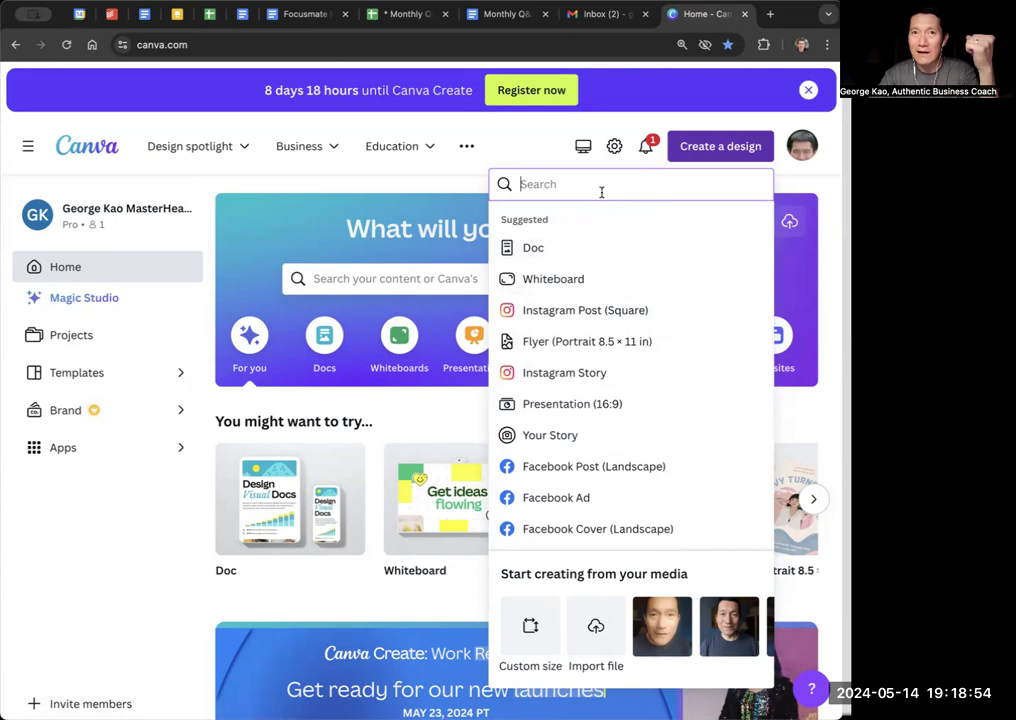
Step: Search the design formats for 'linkedin' to find the LinkedIn Post size
text(linkedin)
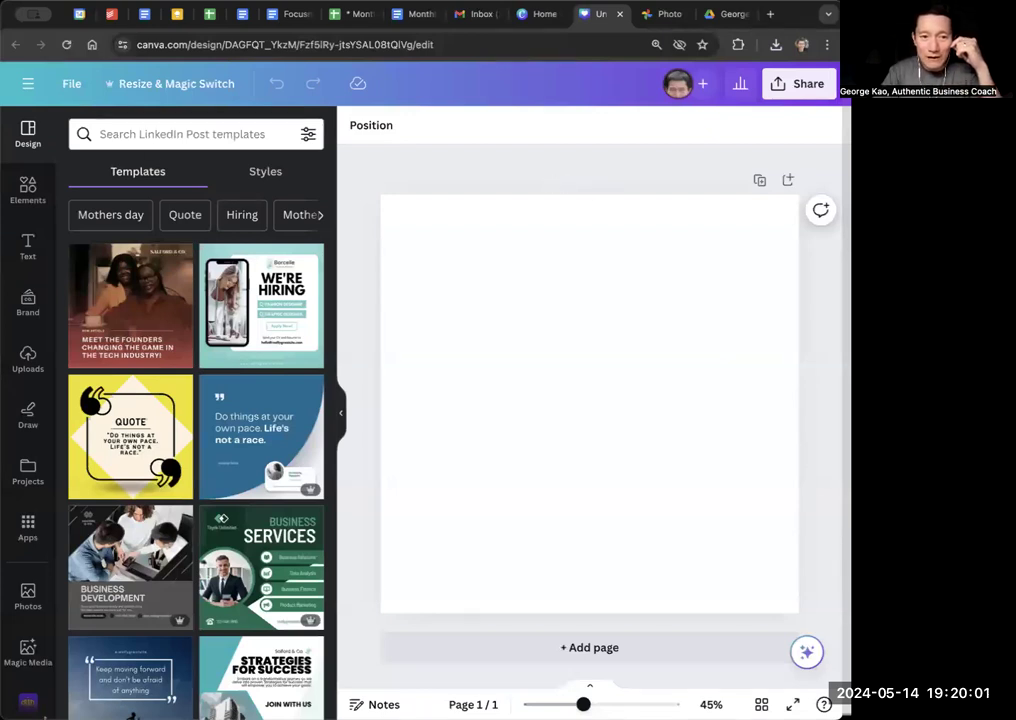
Step: Upload the photo of the bird on the walkway and add it to the page
click(28, 357)
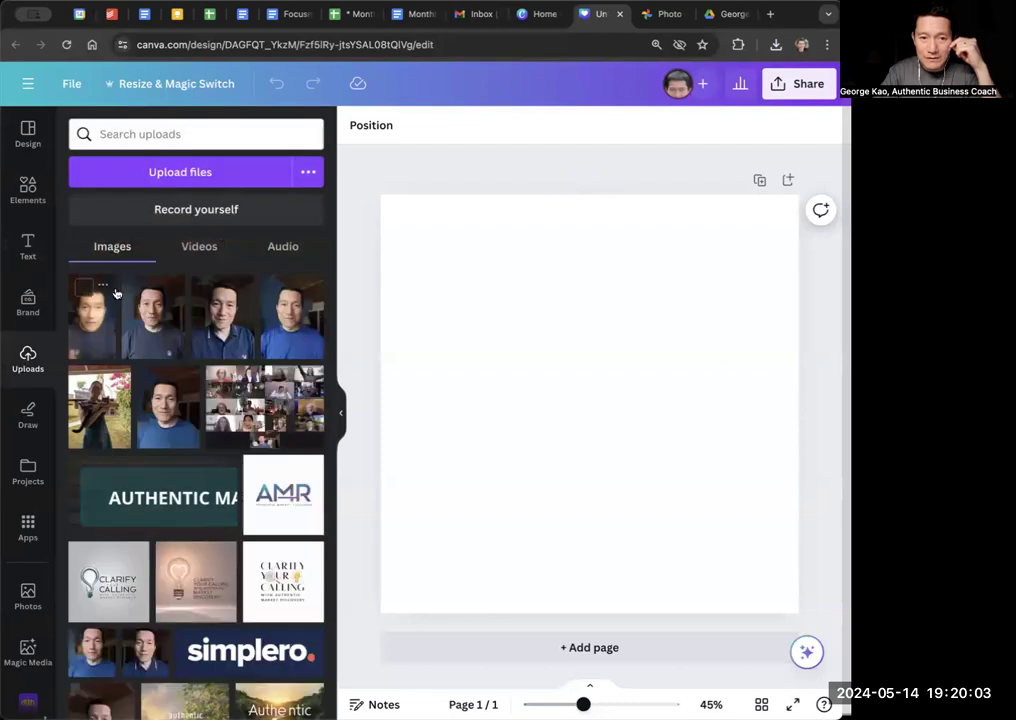
click(179, 174)
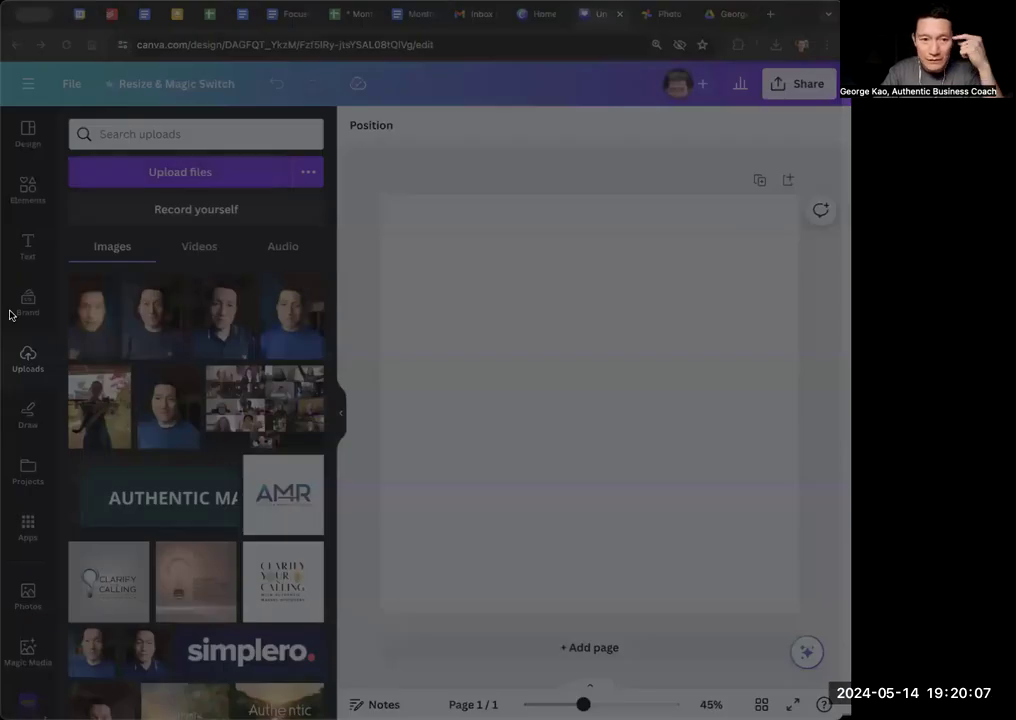
double_click(114, 292)
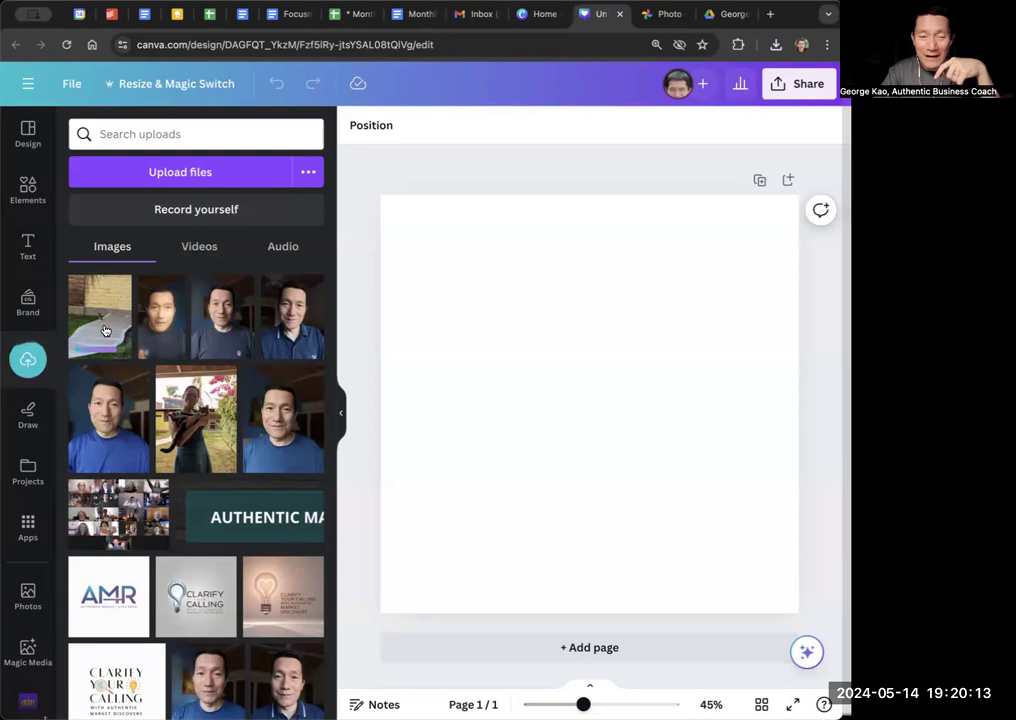
click(104, 330)
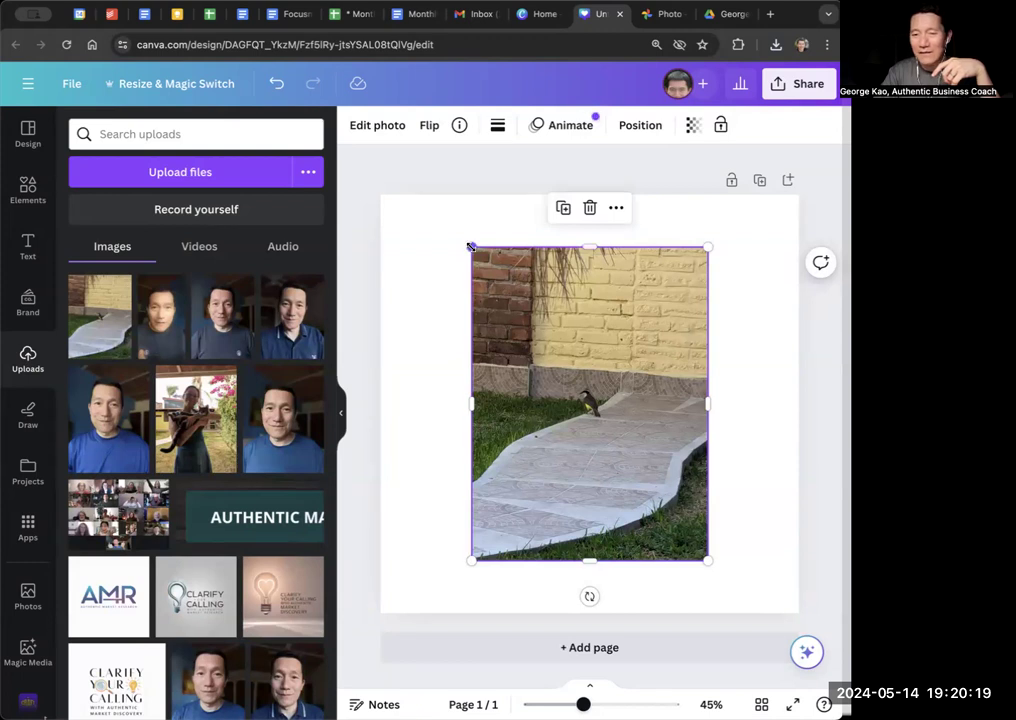
Step: Enlarge the bird photo by its corners until it covers the whole square page
drag(471, 246, 409, 217)
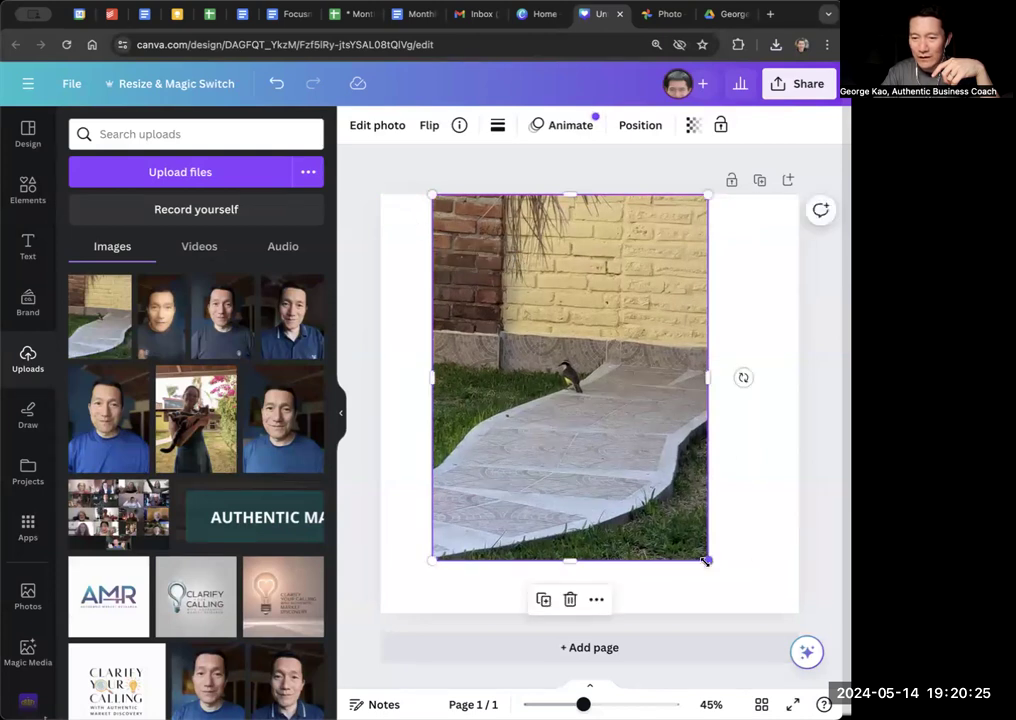
drag(707, 559, 822, 666)
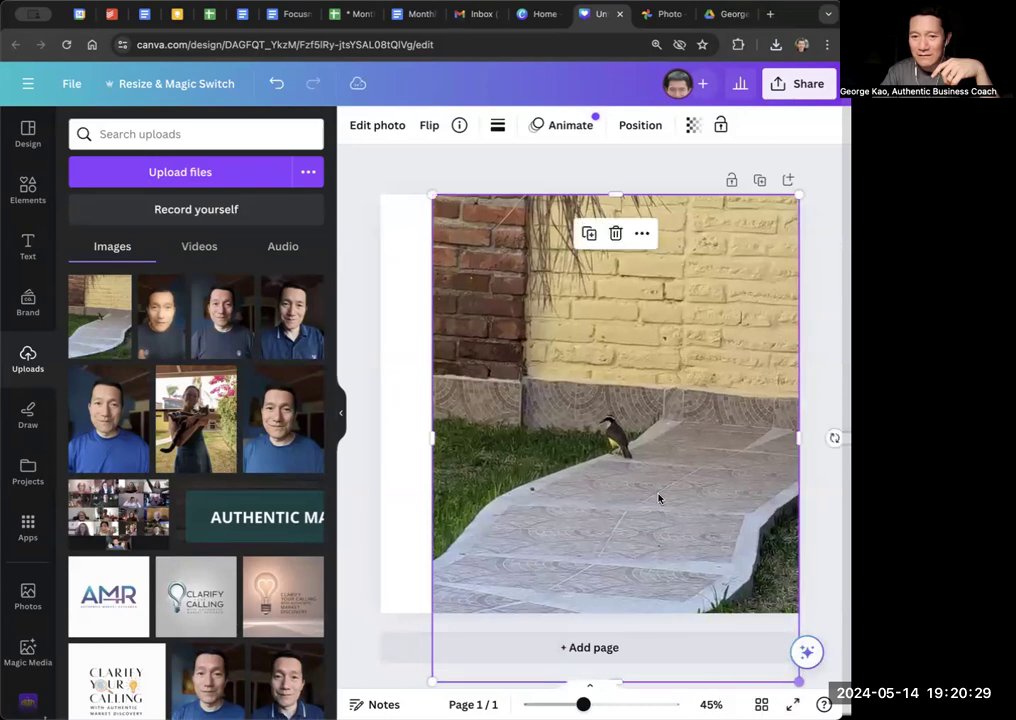
drag(429, 195, 338, 152)
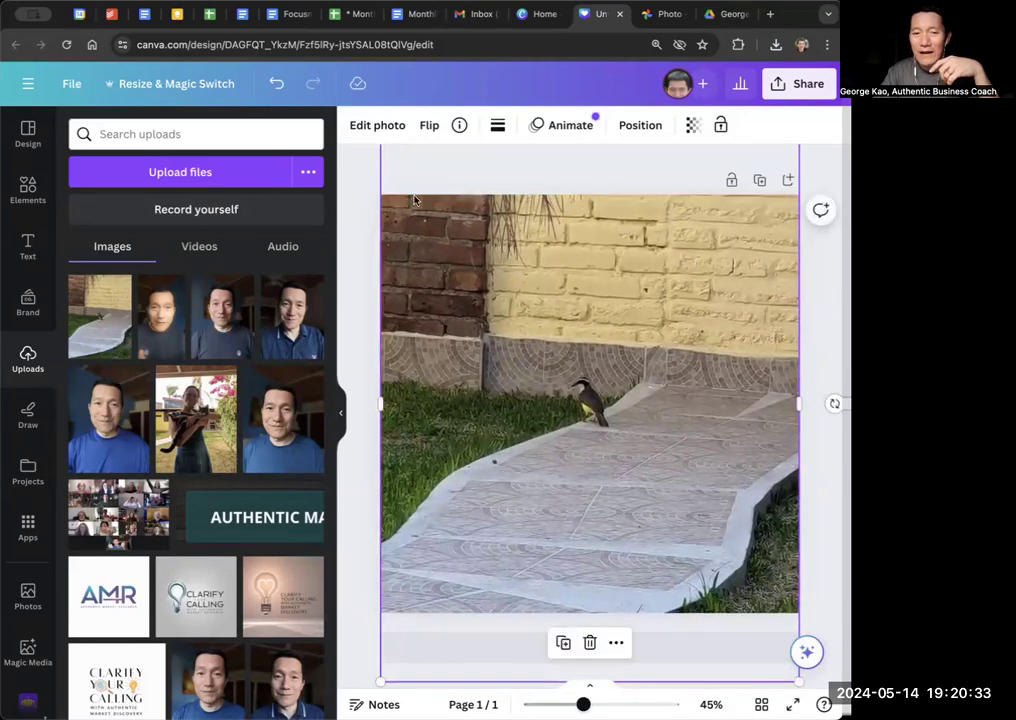
Step: Add a heading text box and move it up onto the yellow wall
click(28, 244)
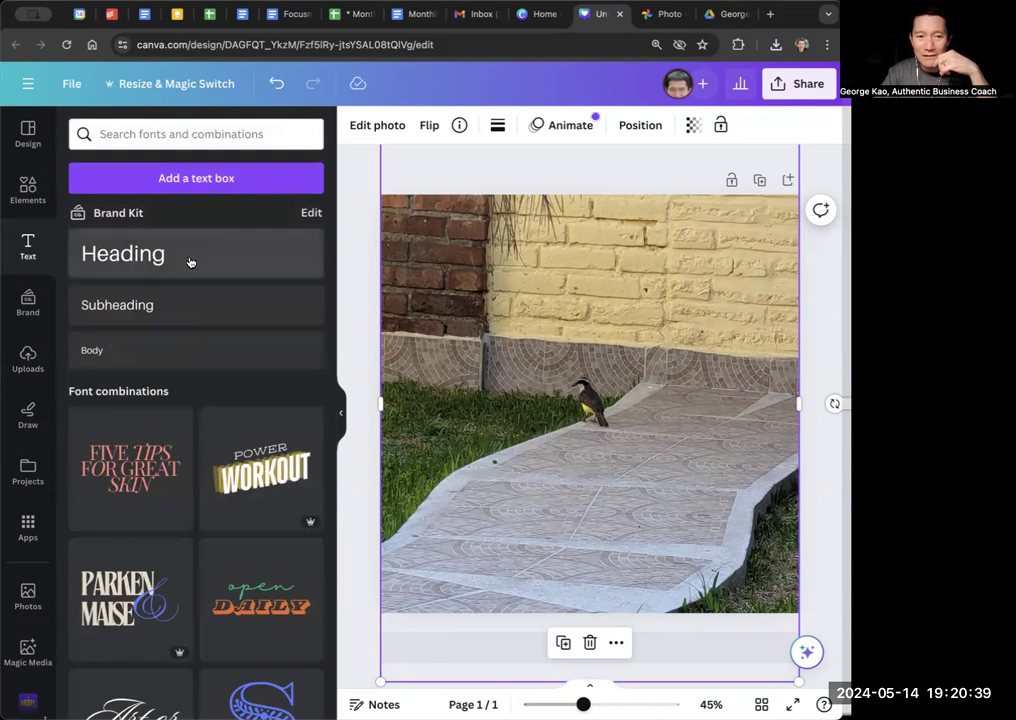
scroll(232, 441, down, 5)
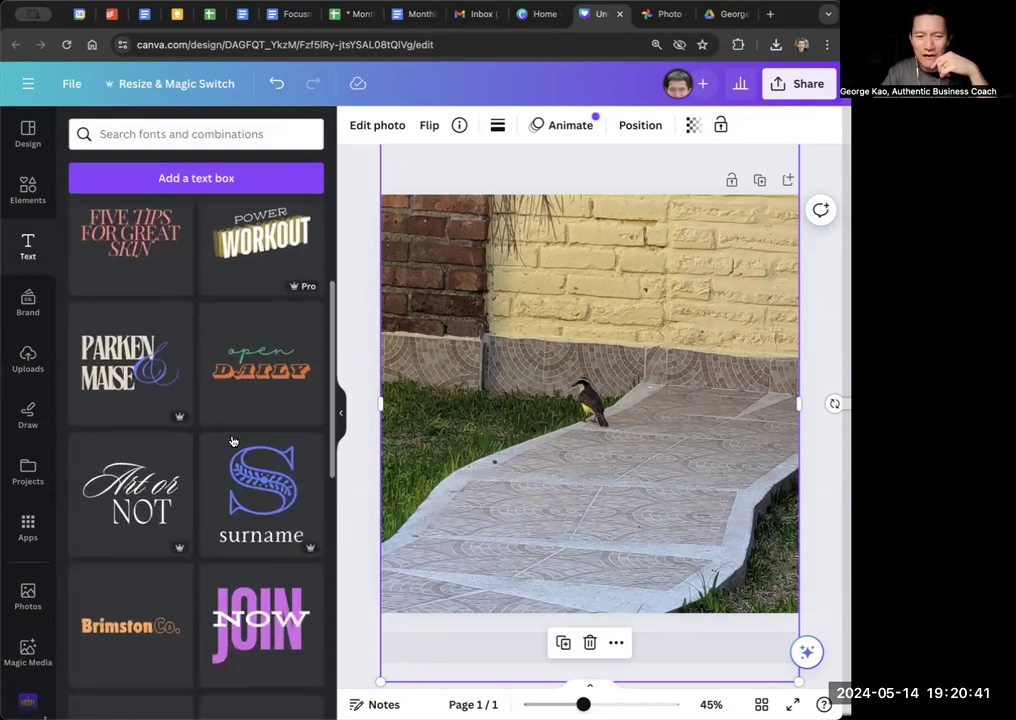
scroll(232, 441, up, 5)
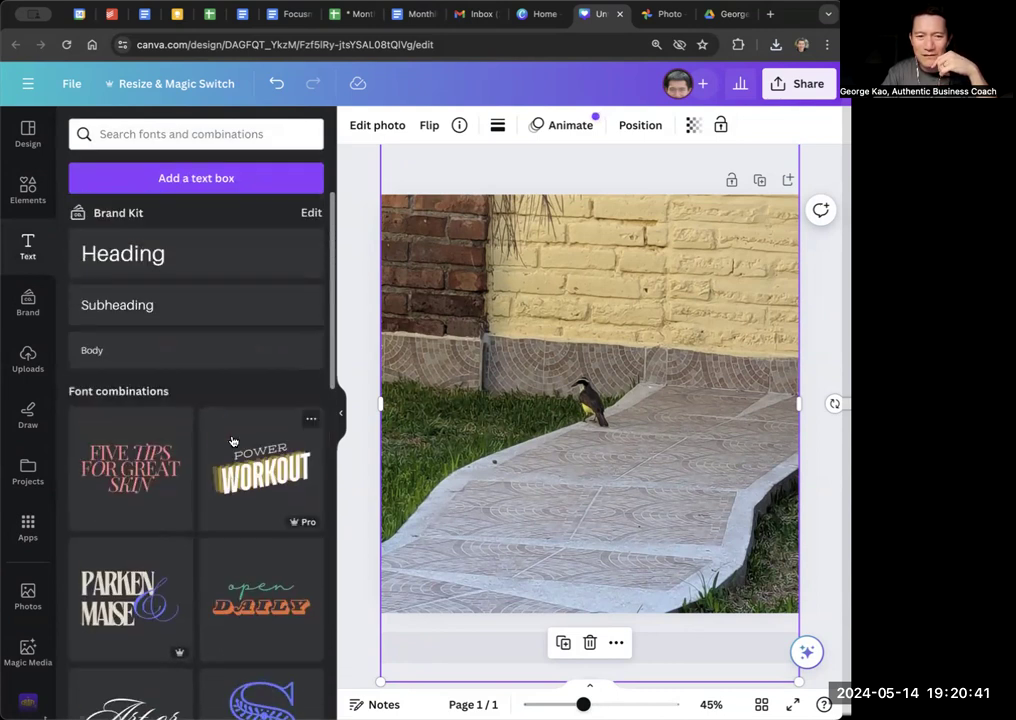
click(148, 256)
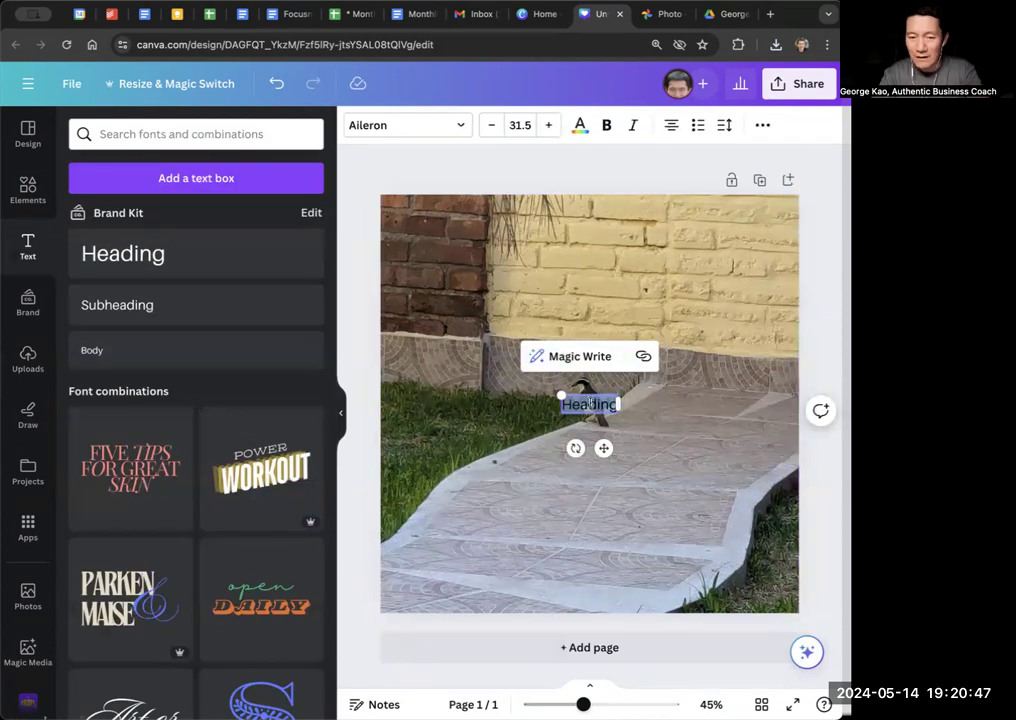
click(472, 325)
drag(583, 413, 601, 277)
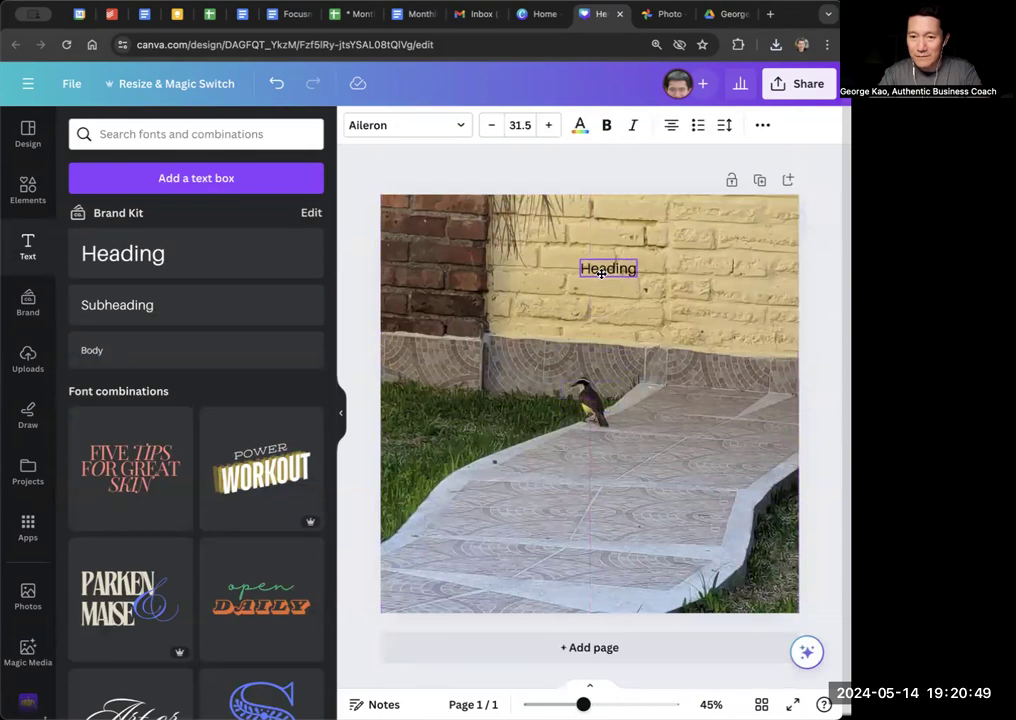
Step: Change the heading to 'Be free as a bird' and adjust its transparency
double_click(600, 277)
text(Be free)
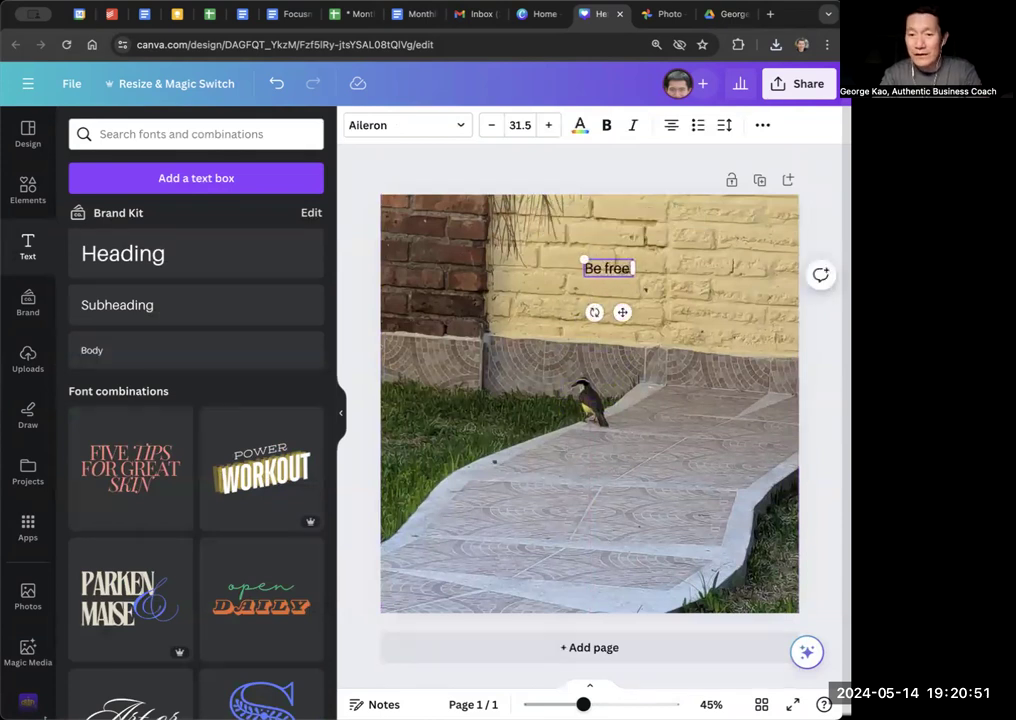
text( as a bird)
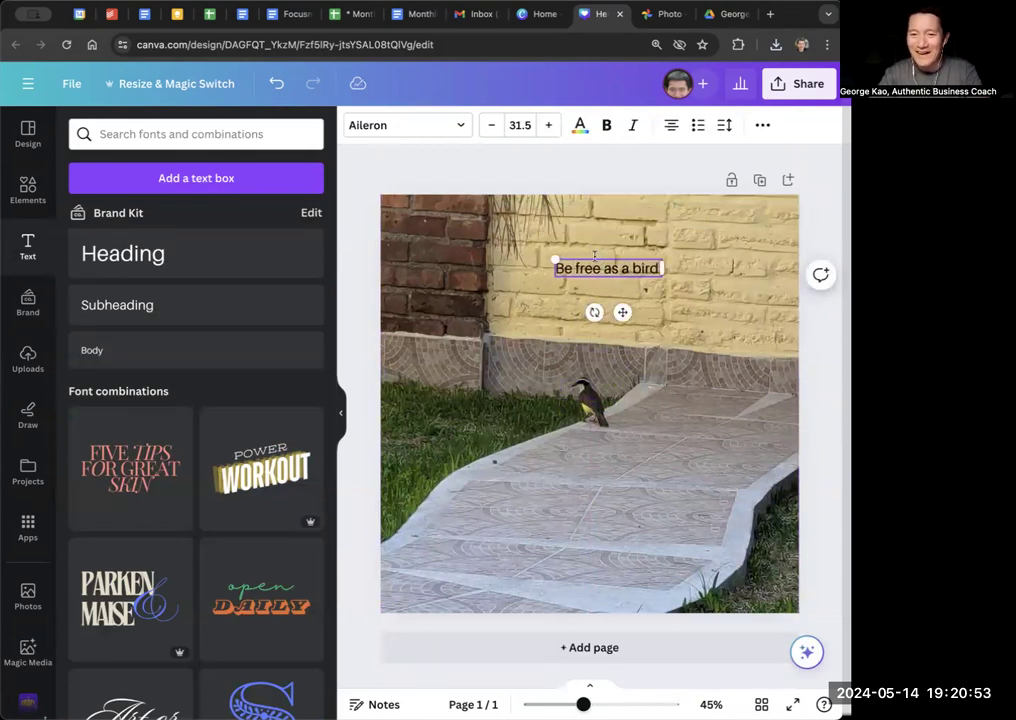
key(super+a)
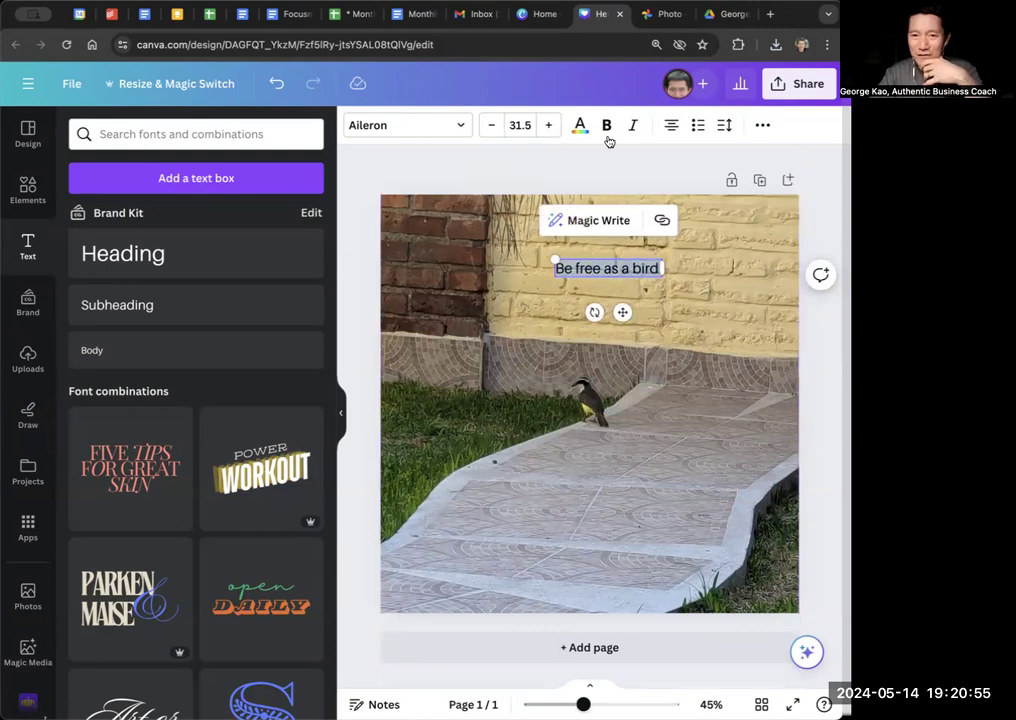
click(762, 125)
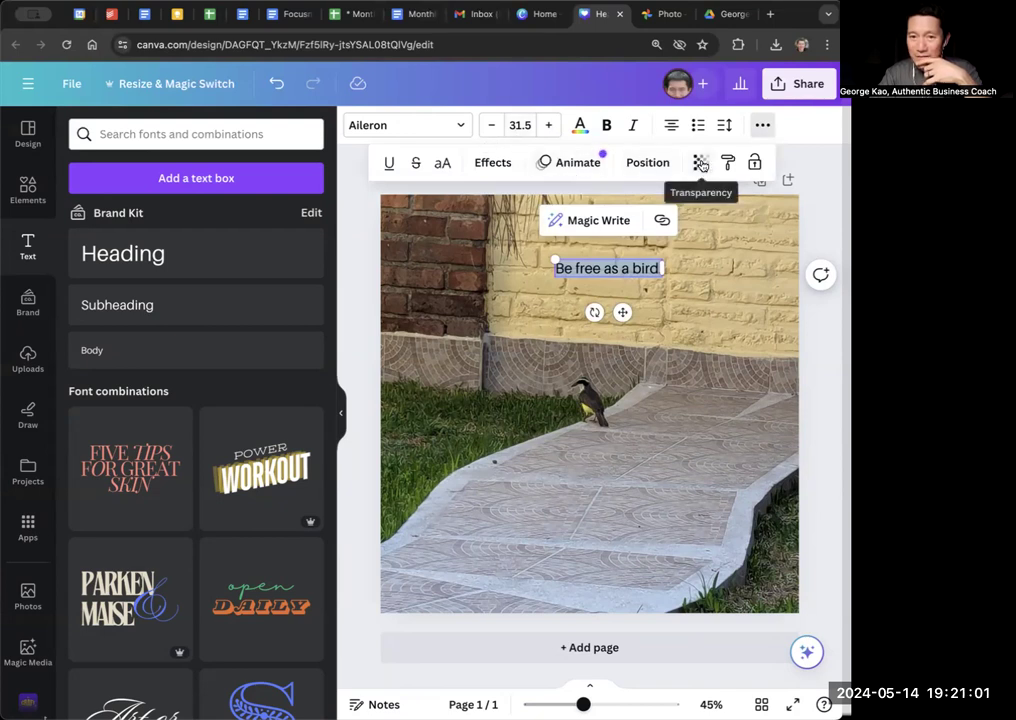
click(701, 165)
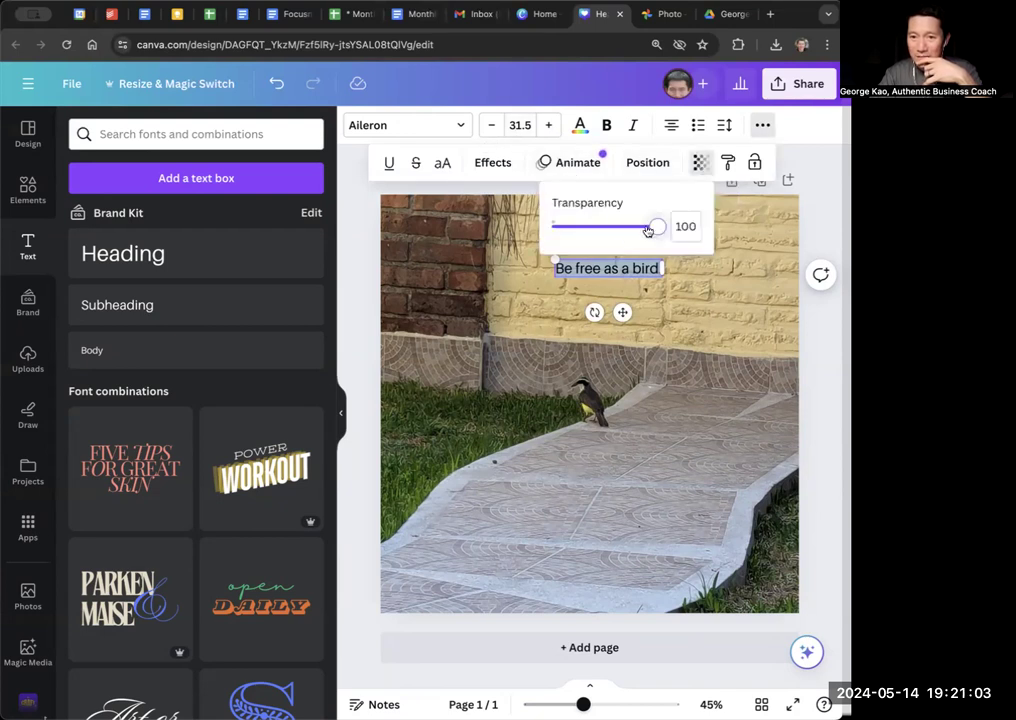
drag(657, 227, 703, 237)
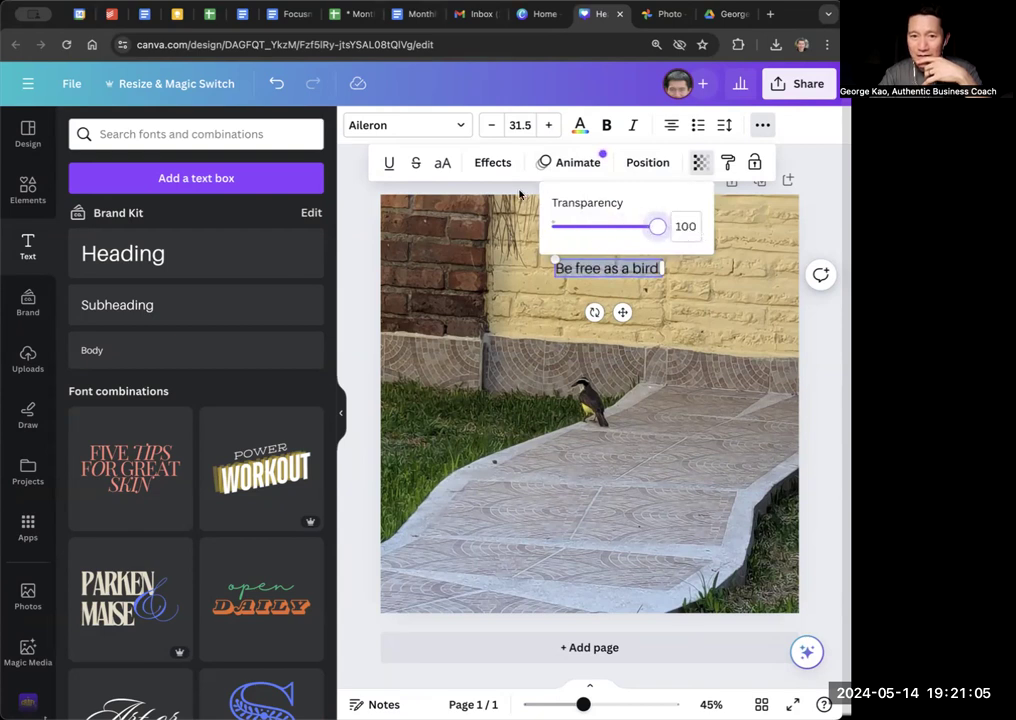
Step: Give the caption a cream rounded background effect
click(489, 163)
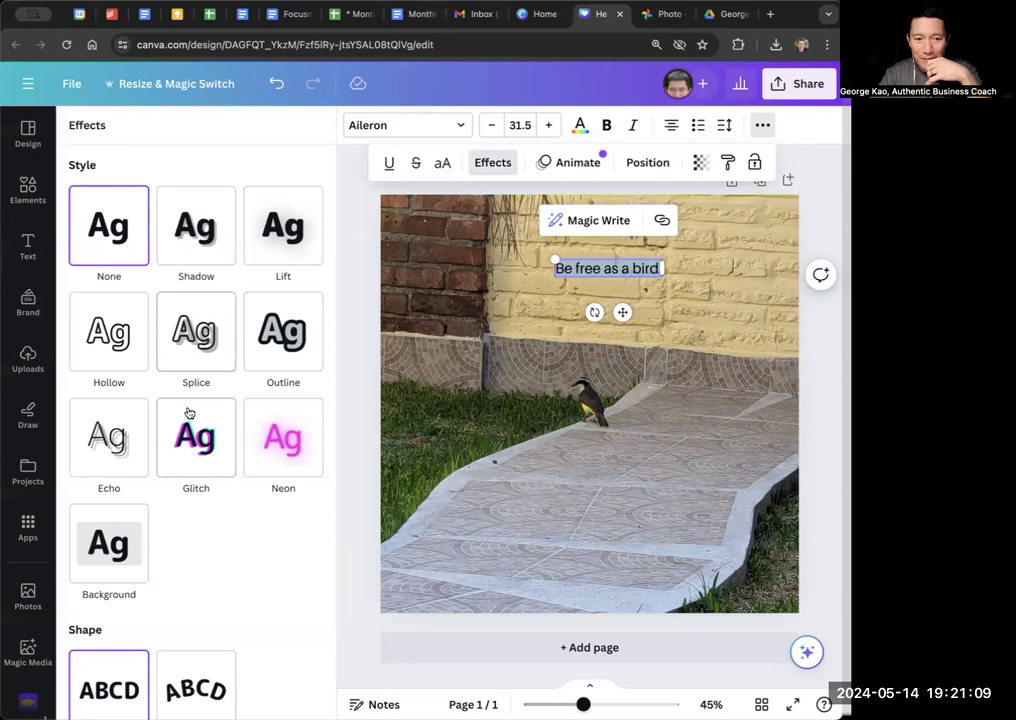
click(116, 551)
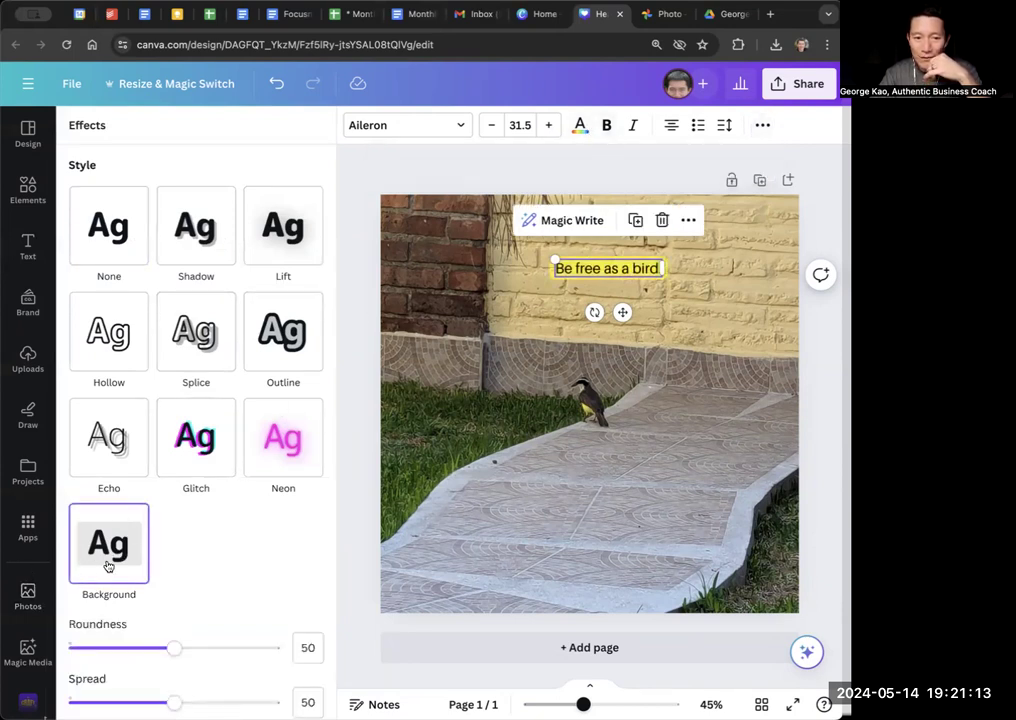
scroll(227, 528, down, 5)
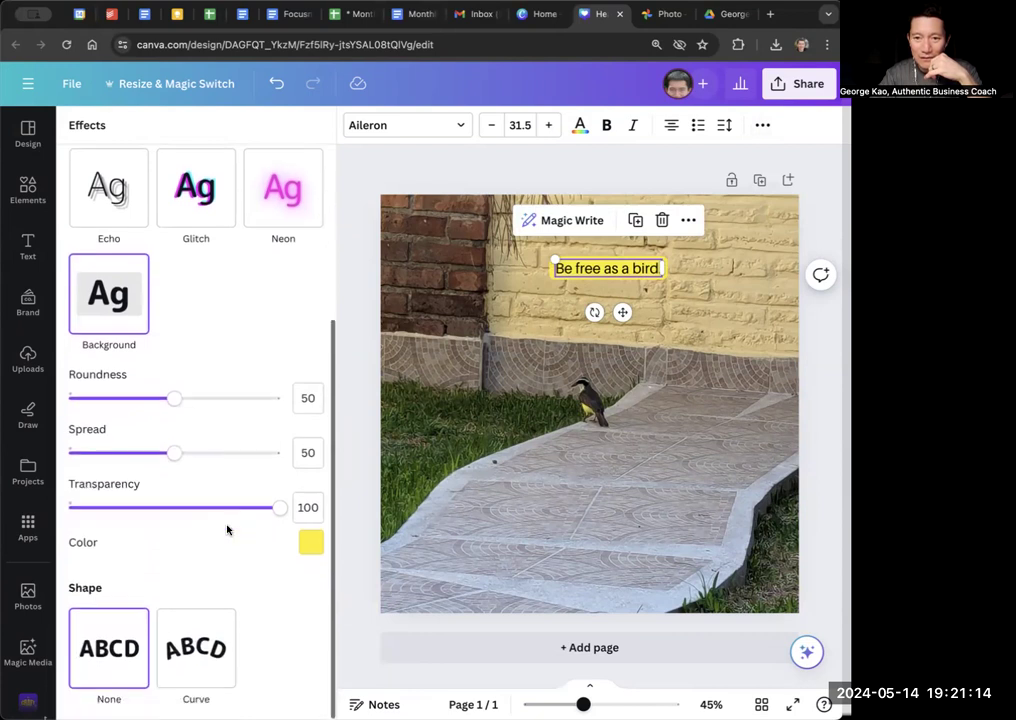
click(312, 545)
click(145, 405)
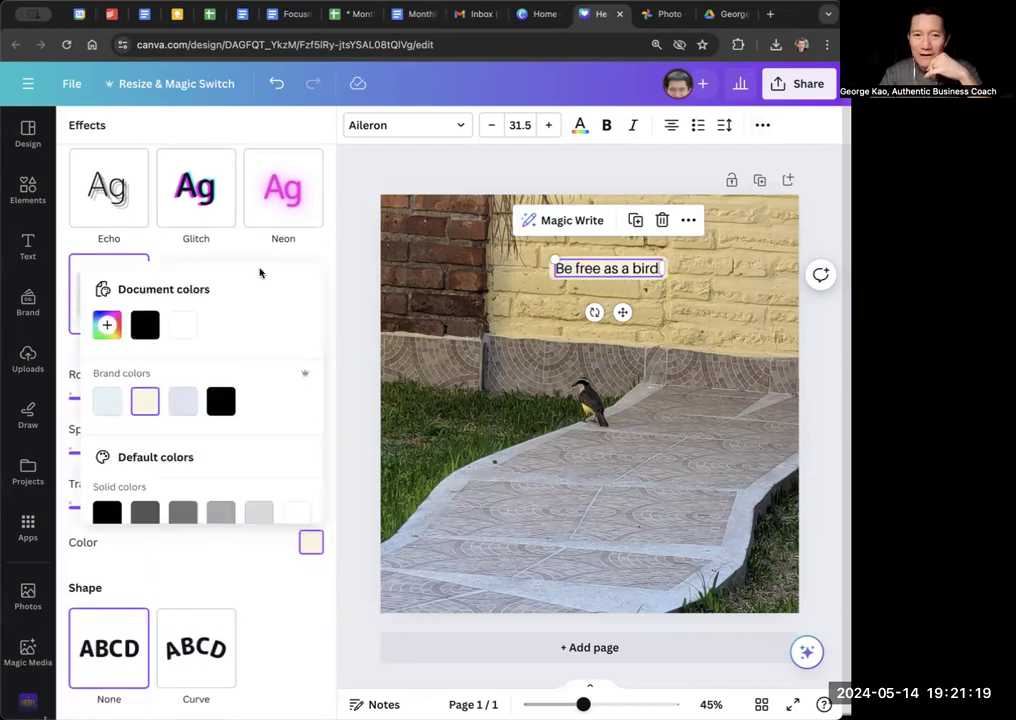
click(410, 172)
click(540, 240)
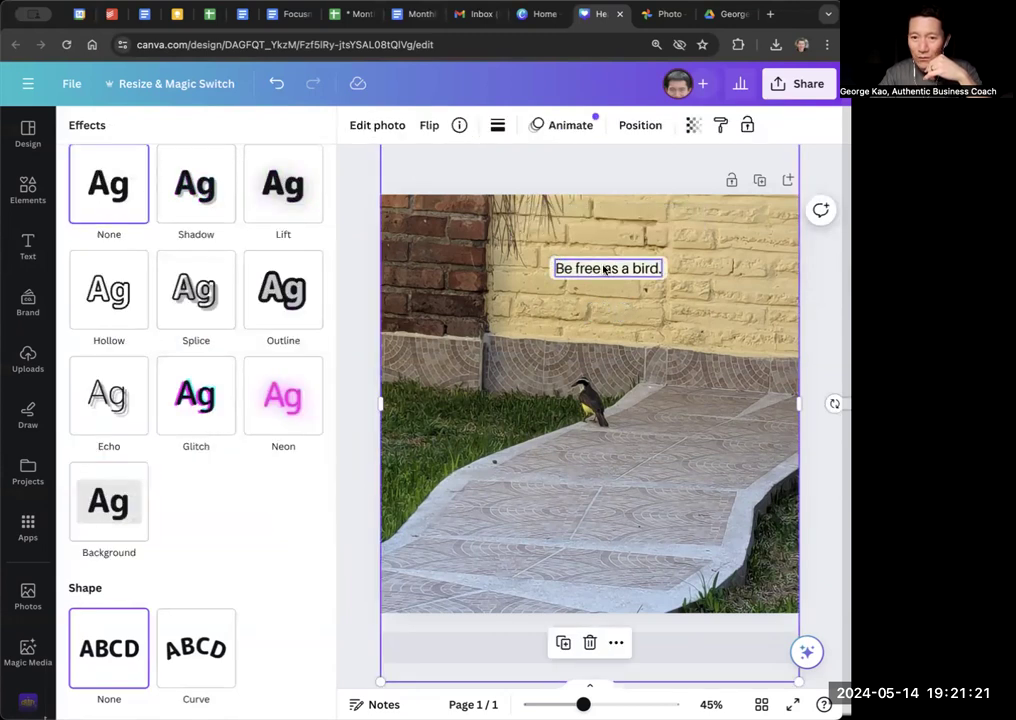
Step: Enlarge the caption to about double size and place it on the upper-right wall
click(604, 270)
drag(552, 256, 452, 229)
click(510, 230)
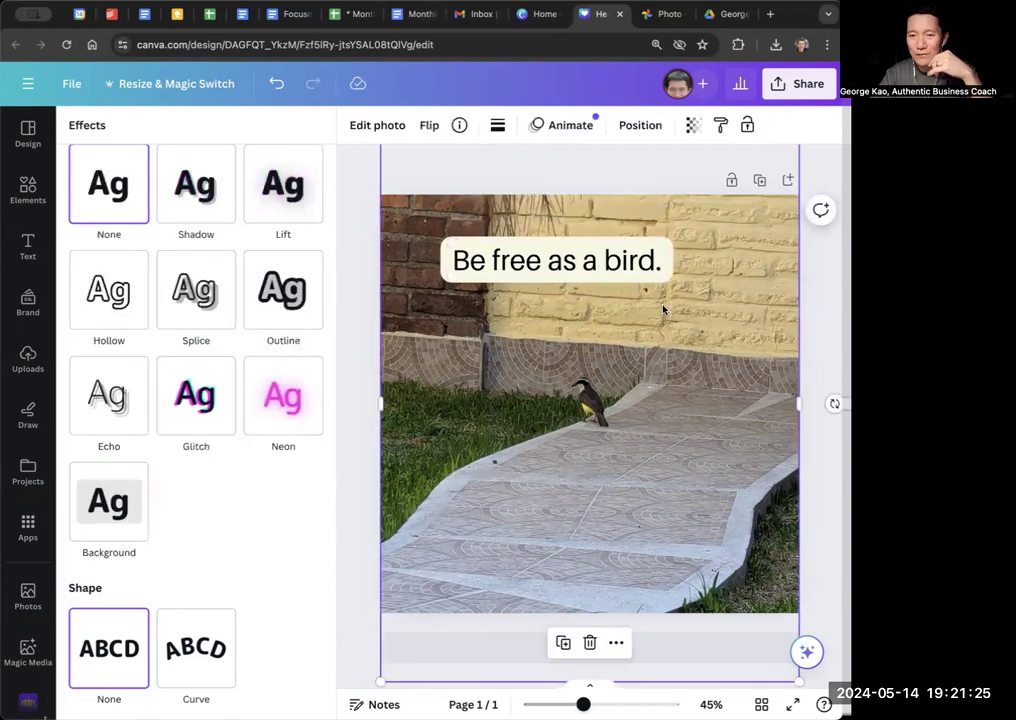
drag(631, 277, 718, 302)
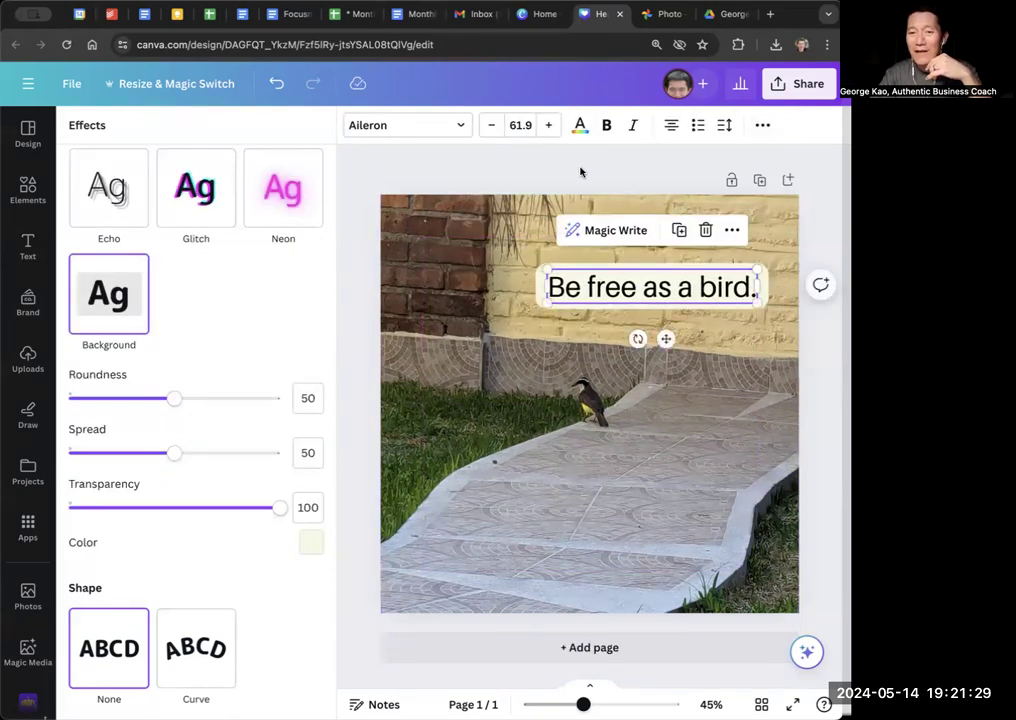
click(580, 172)
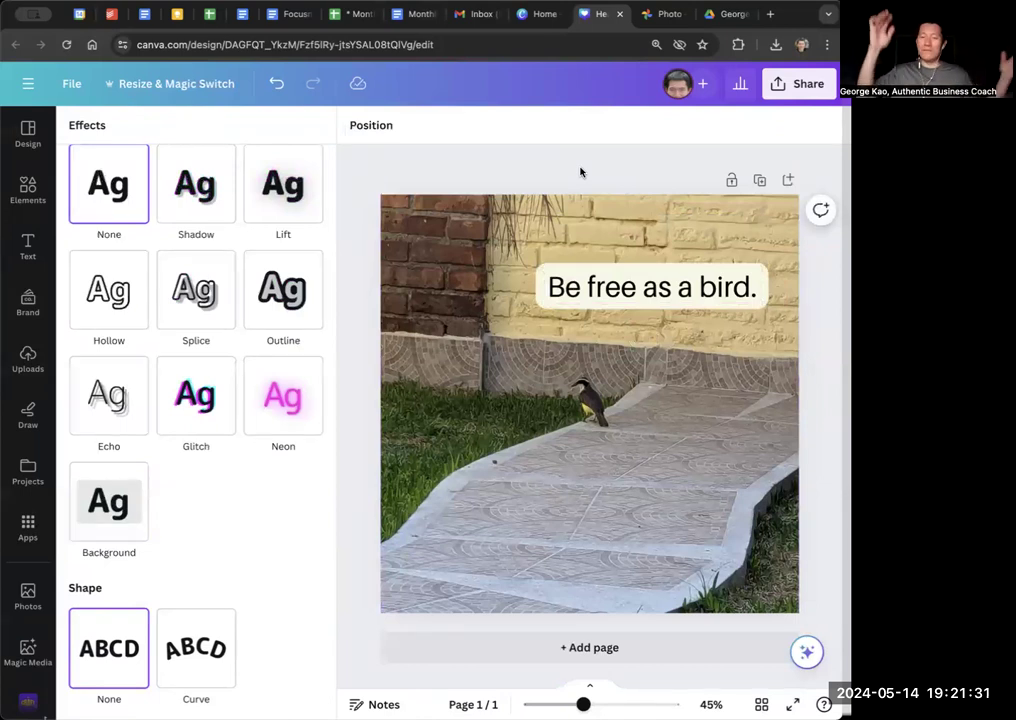
Step: Add a heading with the creator's name and 'Authentic Business Coach'
click(26, 253)
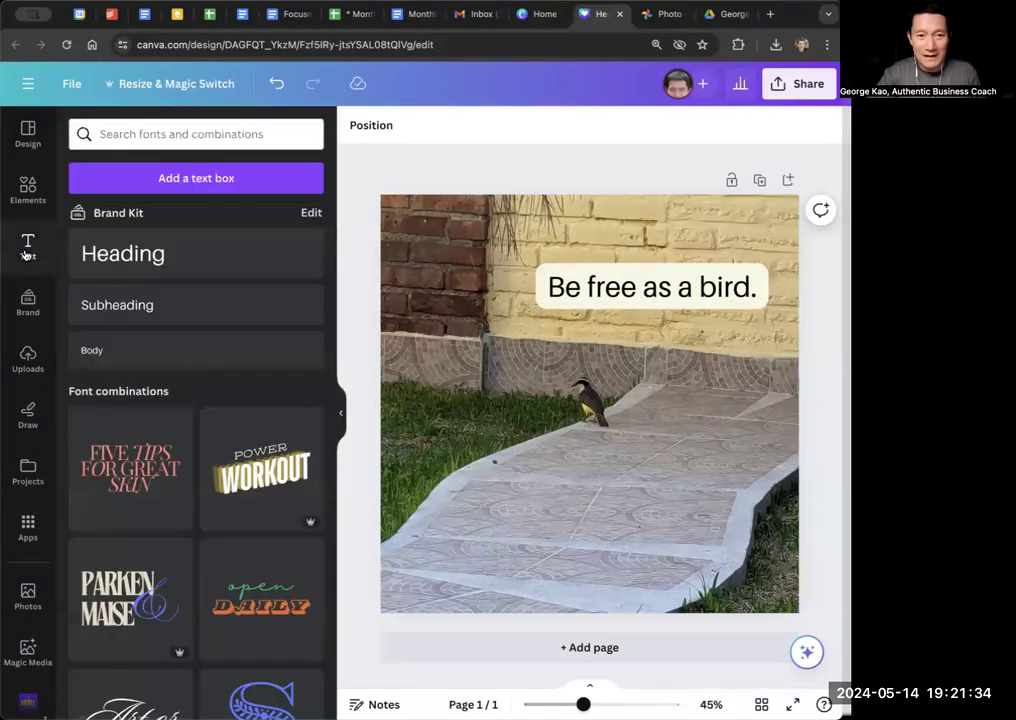
click(153, 256)
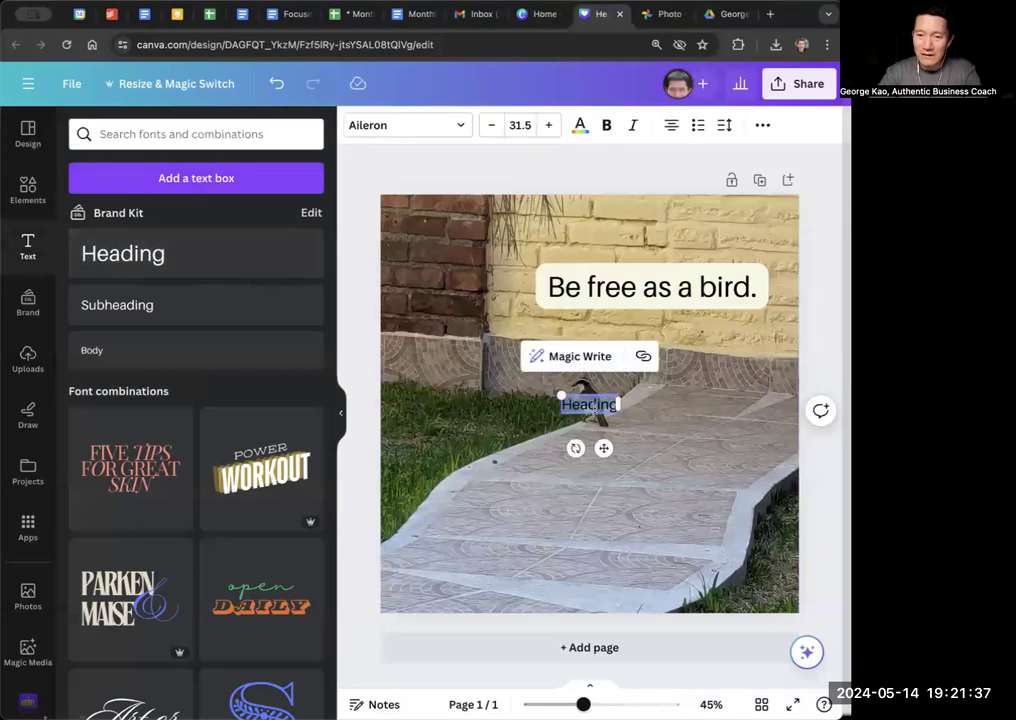
text(George Kao, Authent)
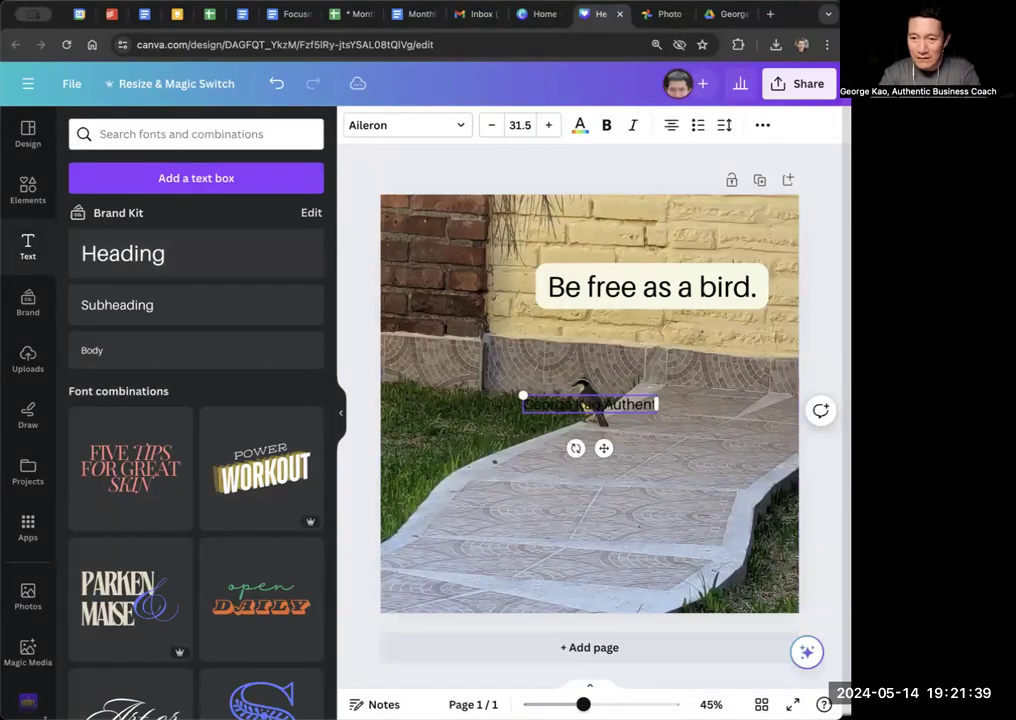
text(ic Business Coach)
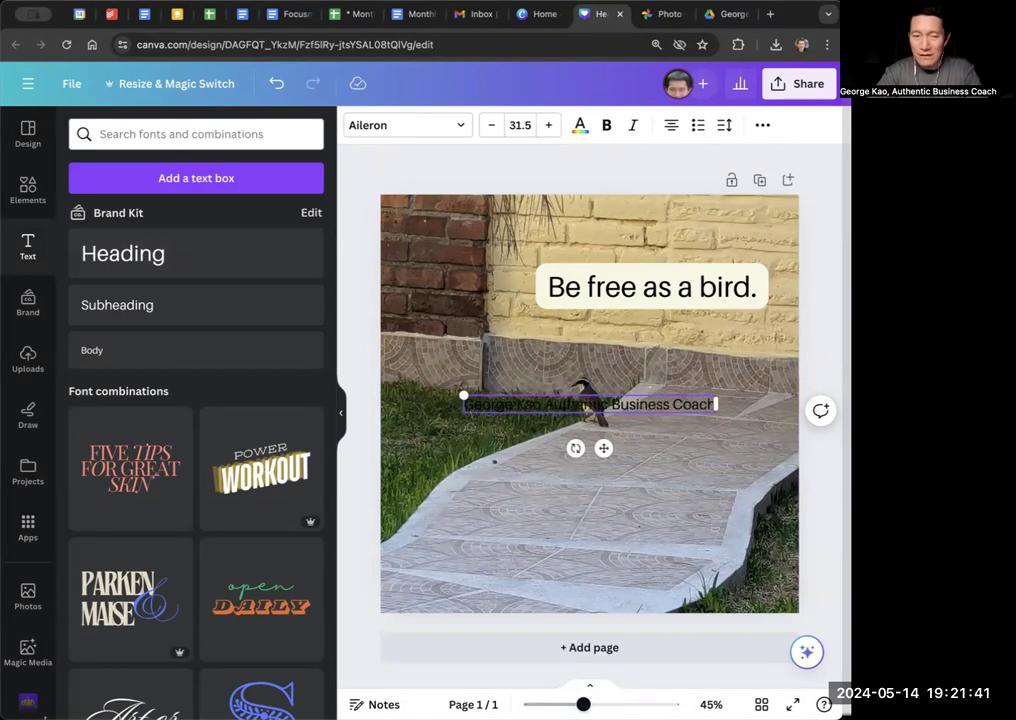
Step: Give the name label a lavender background and move it near the photo's bottom
click(762, 125)
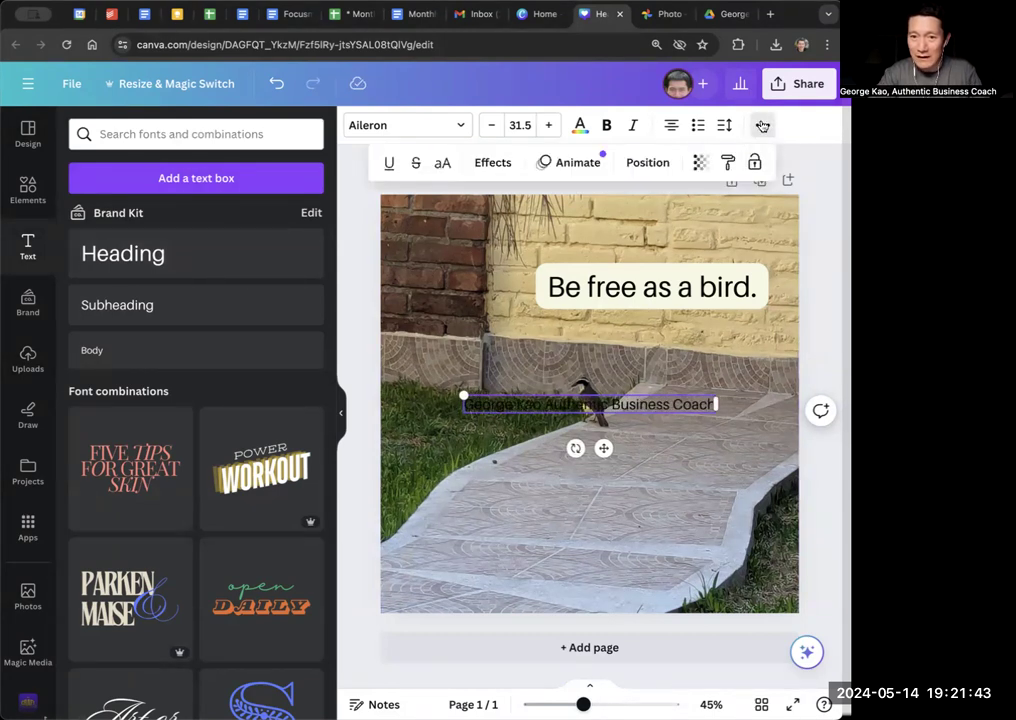
click(508, 160)
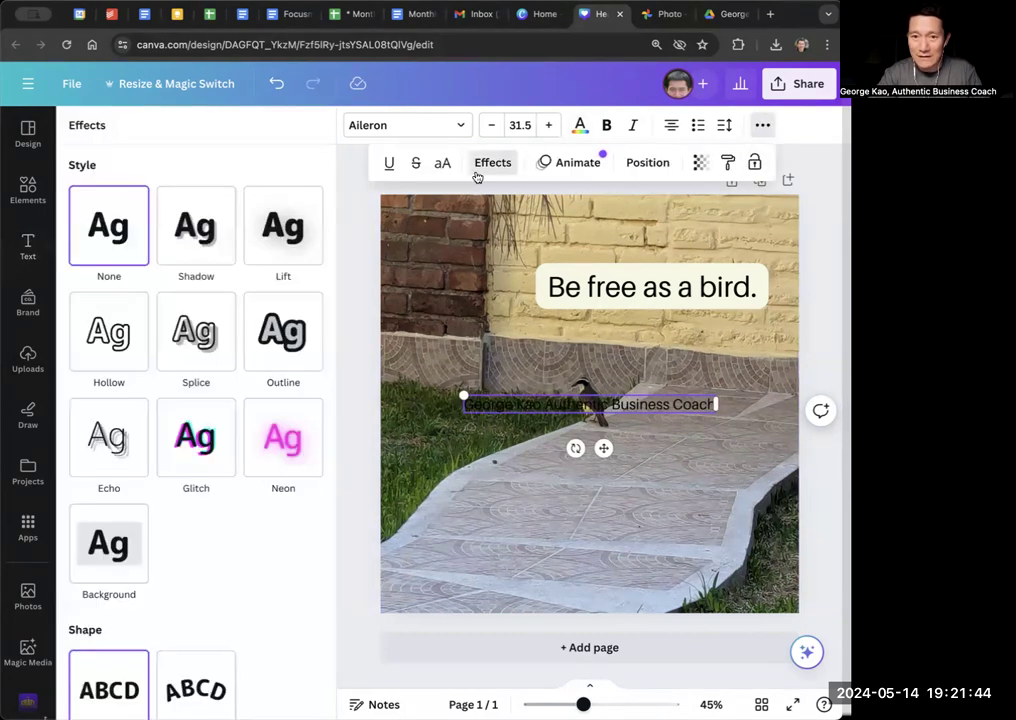
click(110, 545)
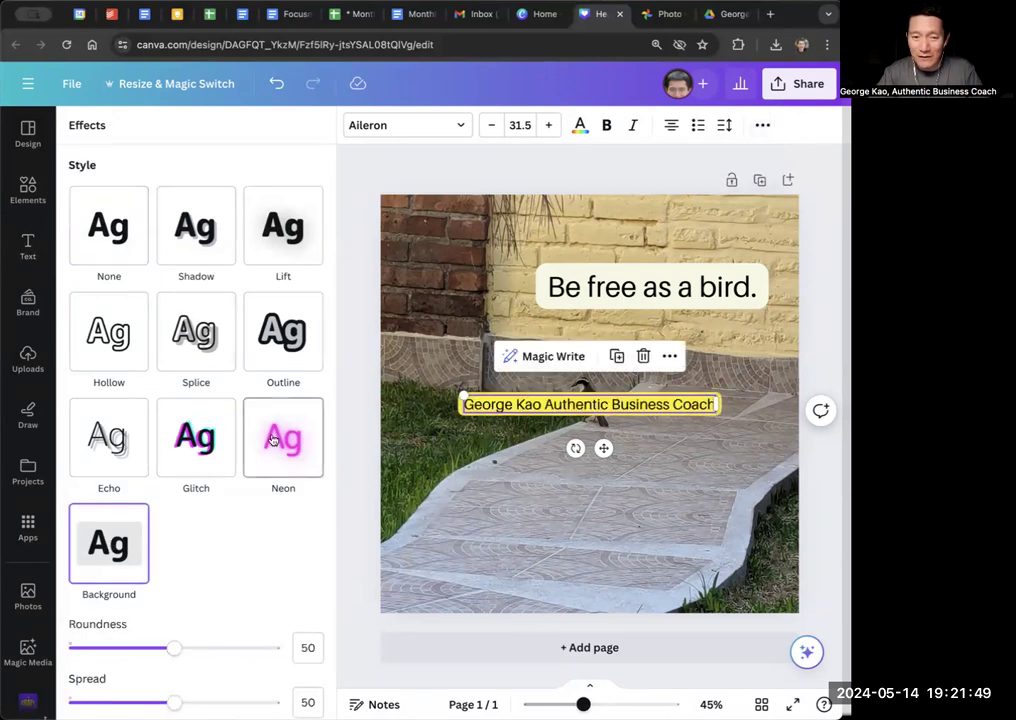
scroll(279, 472, down, 5)
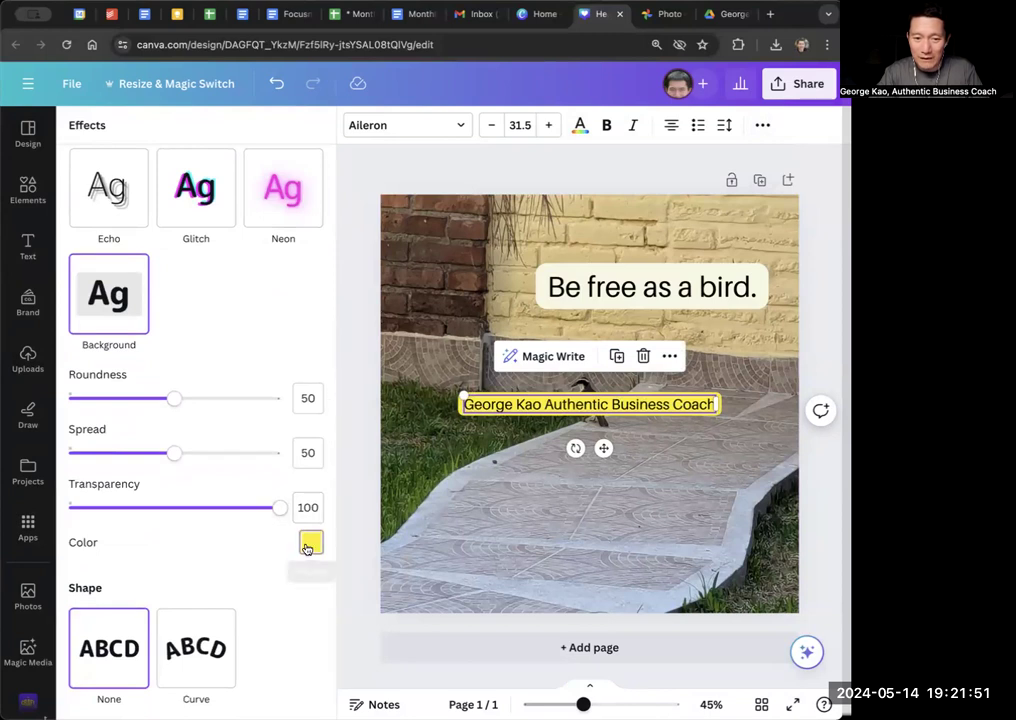
click(311, 542)
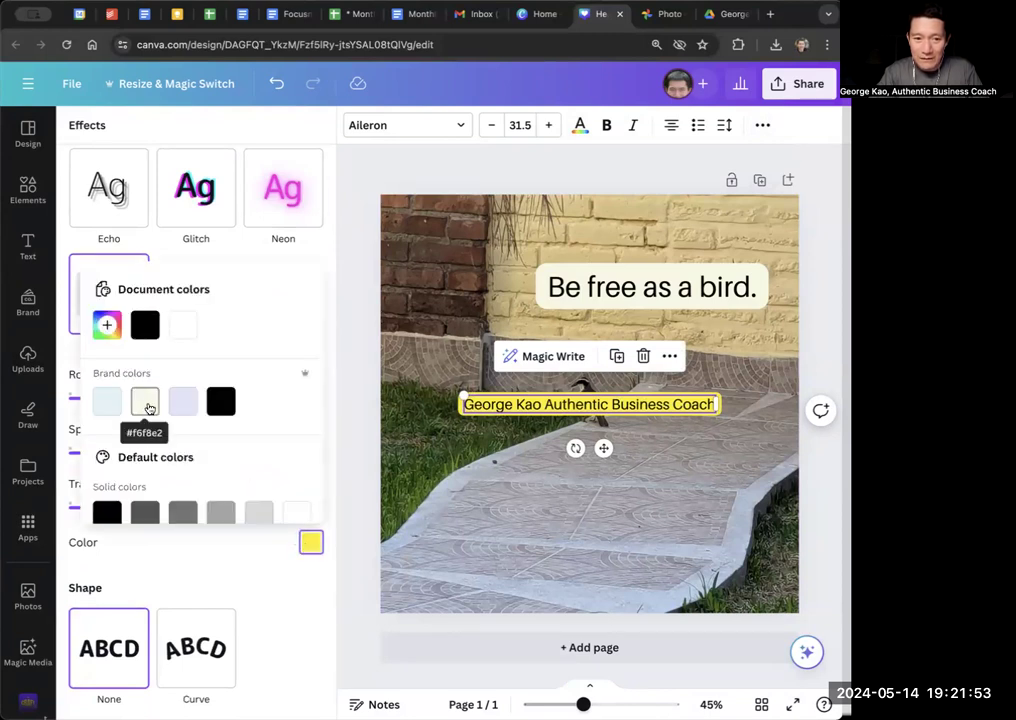
click(183, 401)
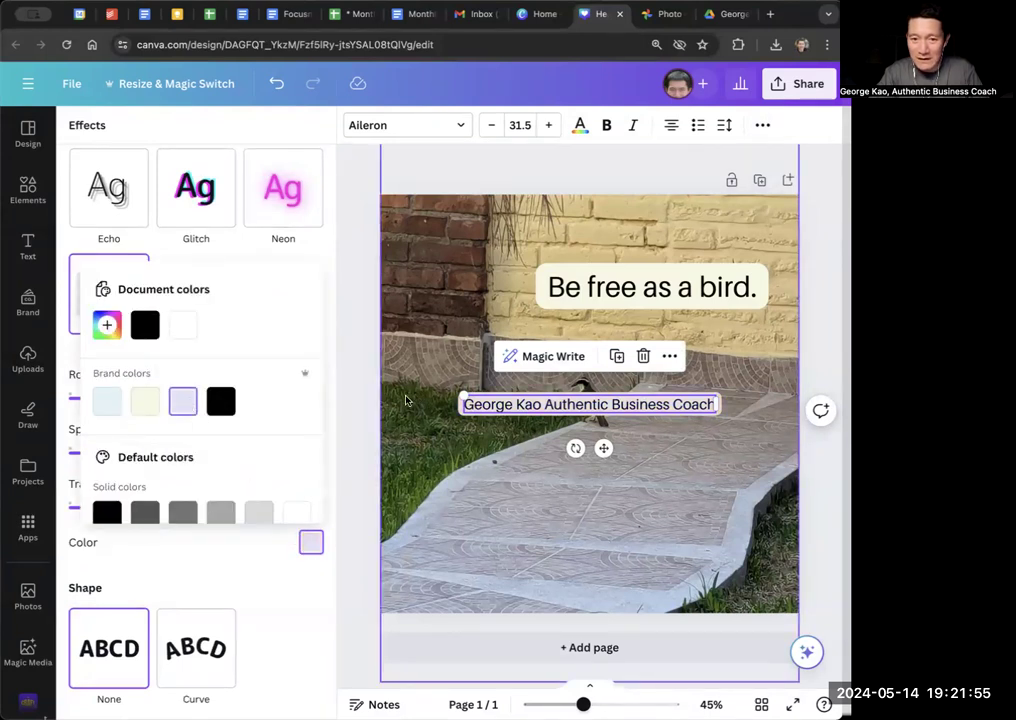
click(405, 400)
drag(551, 401, 608, 565)
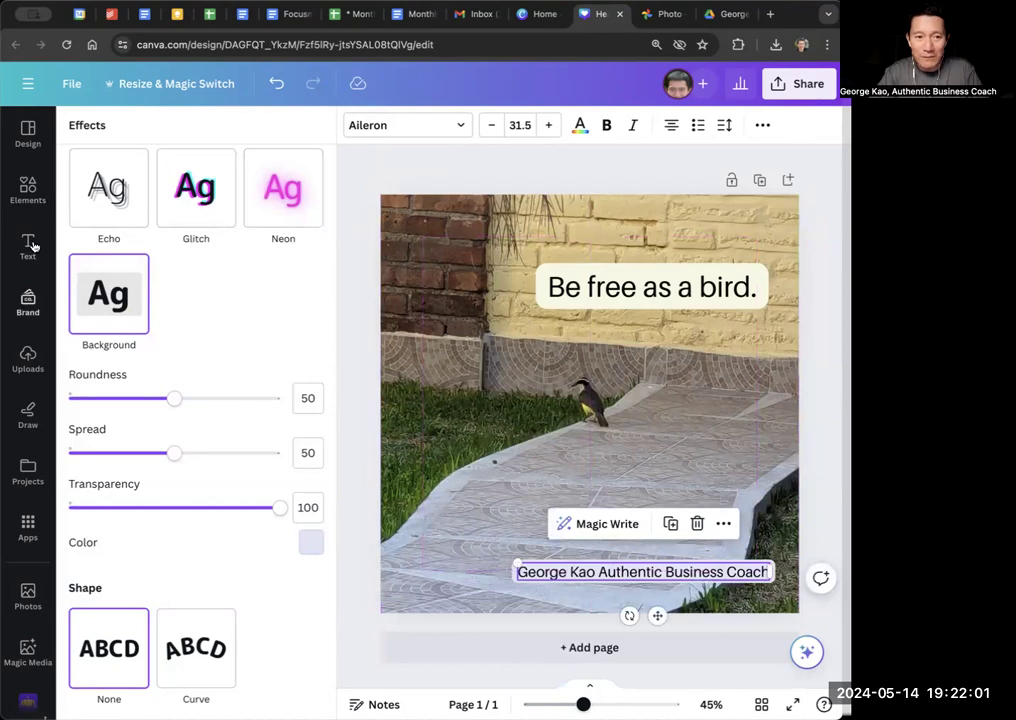
Step: Add an uploaded video, delete it again, and bring up the Elements library
click(28, 362)
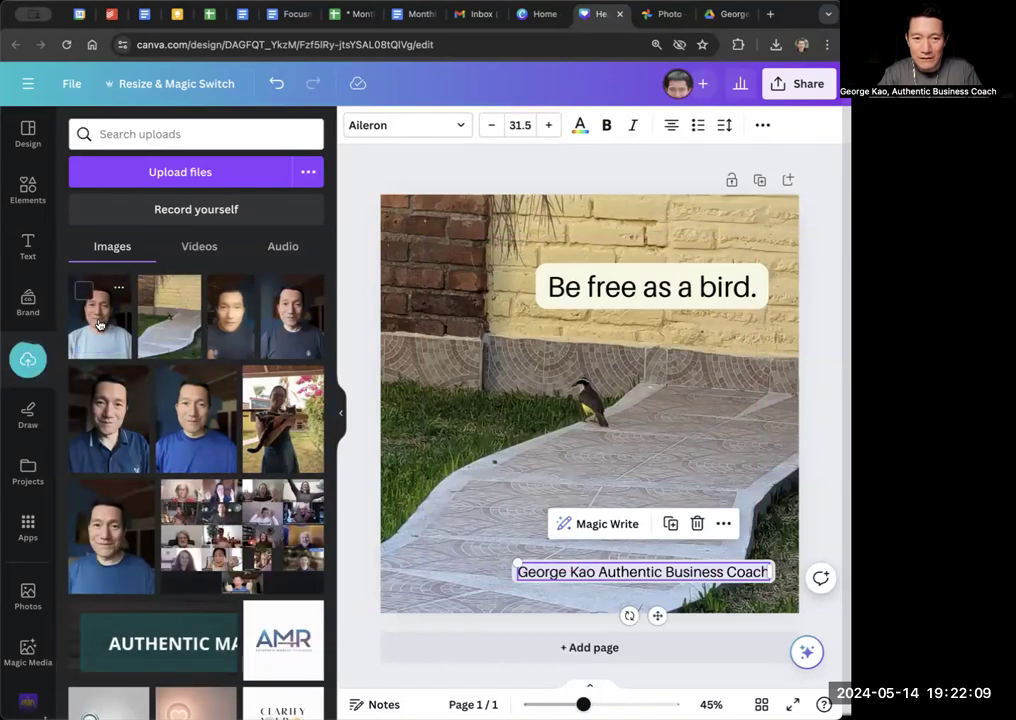
click(99, 324)
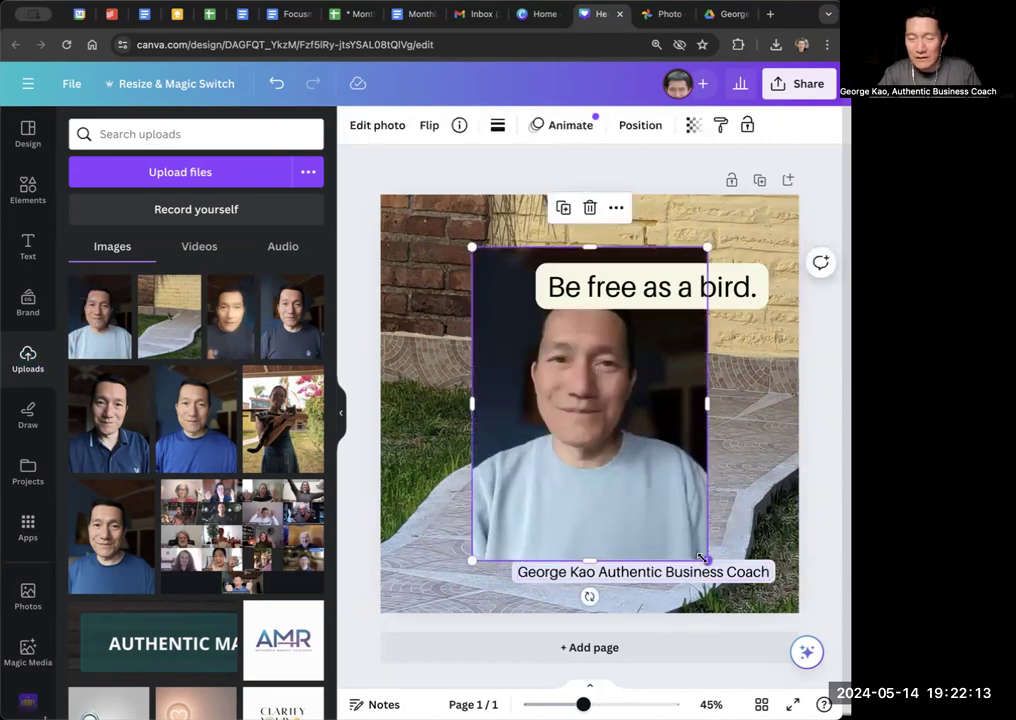
key(Delete)
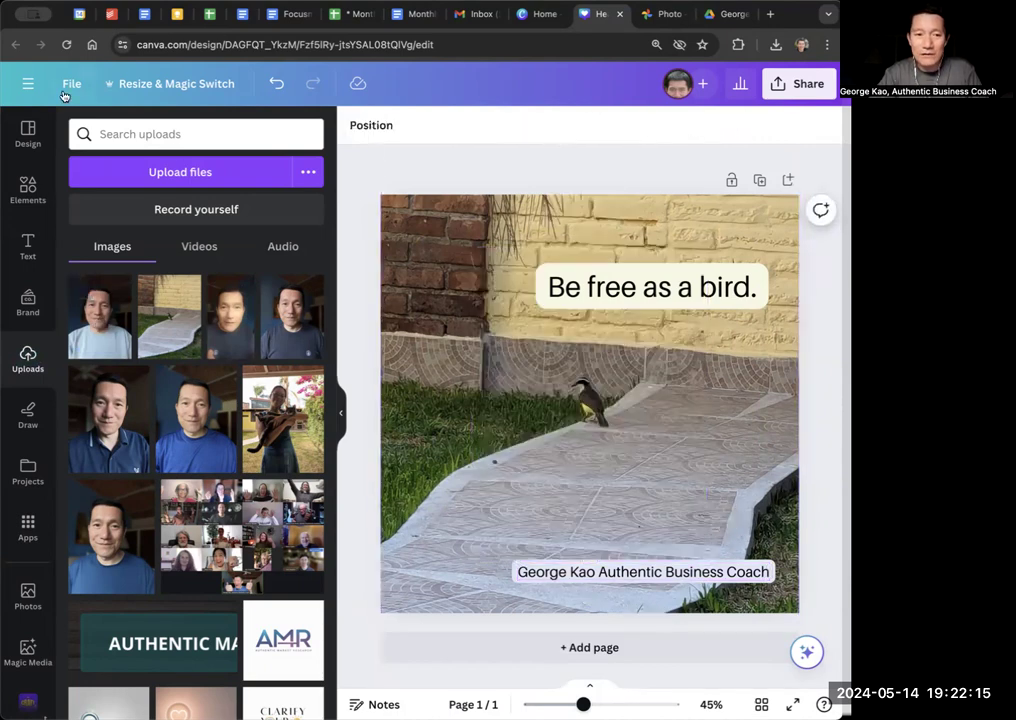
click(28, 188)
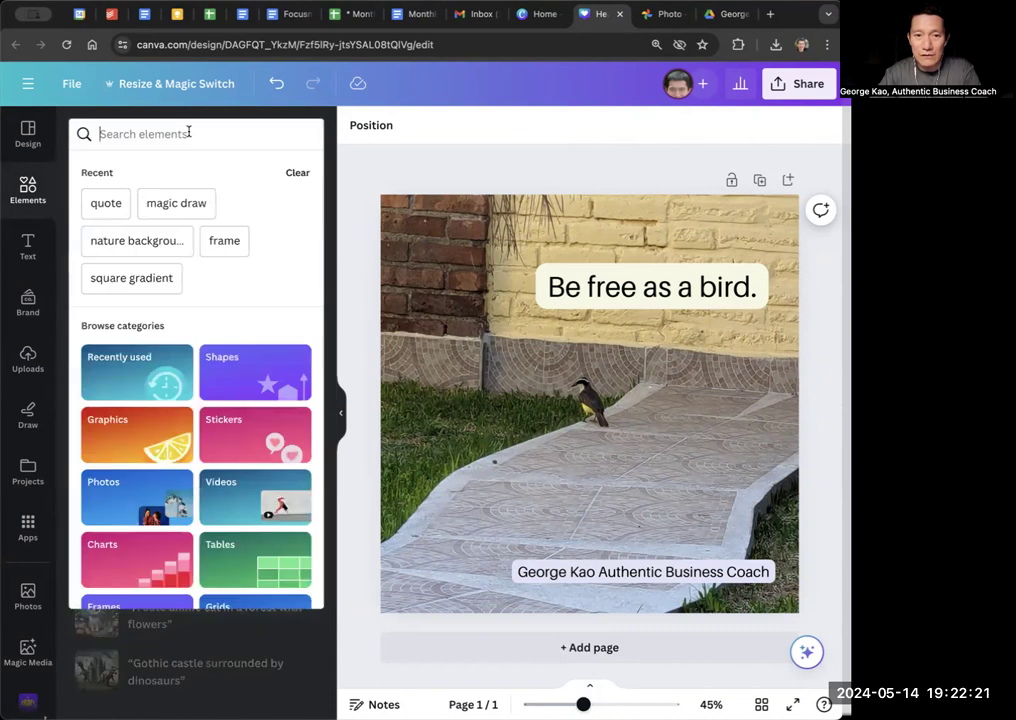
Step: Add a circle frame from the 'circle' search and shrink it to 217×217 at bottom left
text(circle)
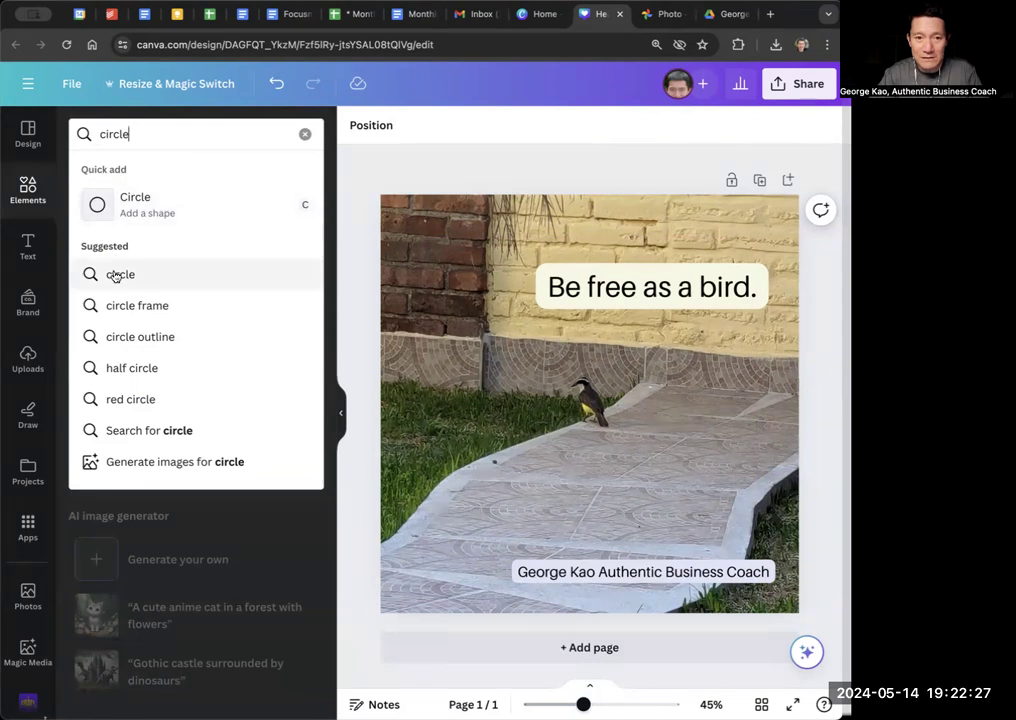
click(115, 275)
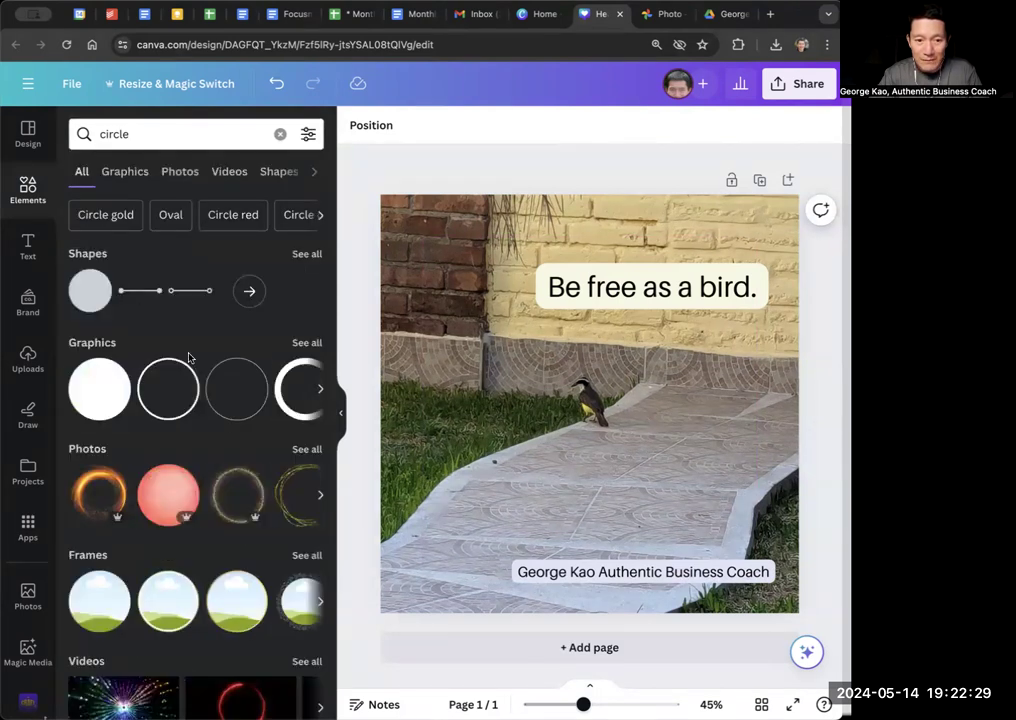
scroll(188, 357, down, 1)
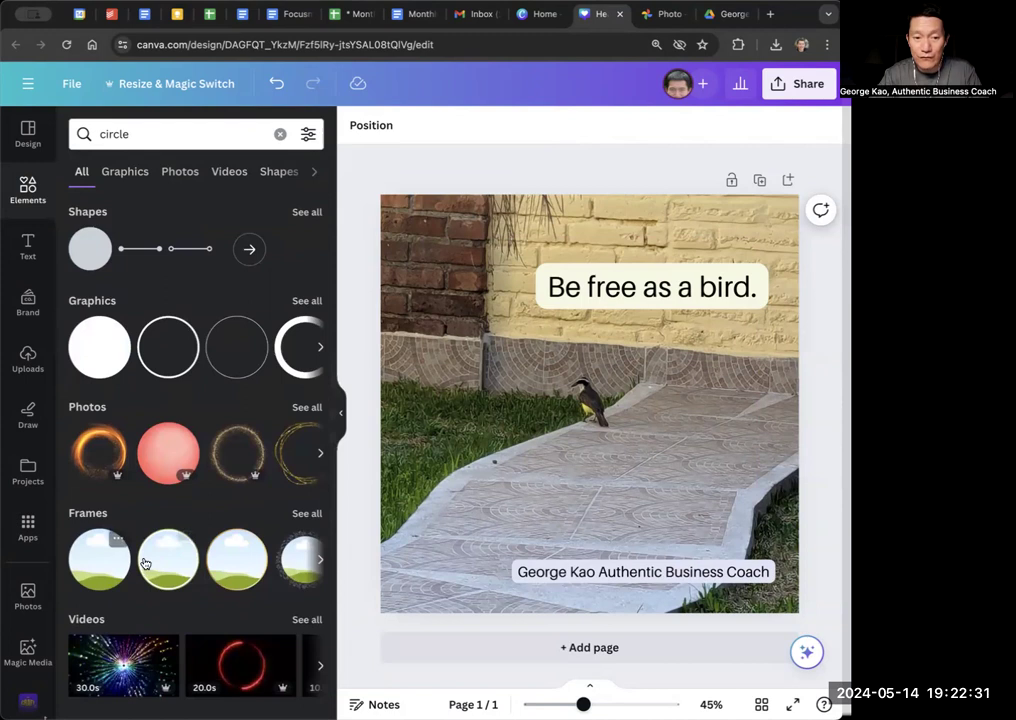
scroll(150, 420, up, 1)
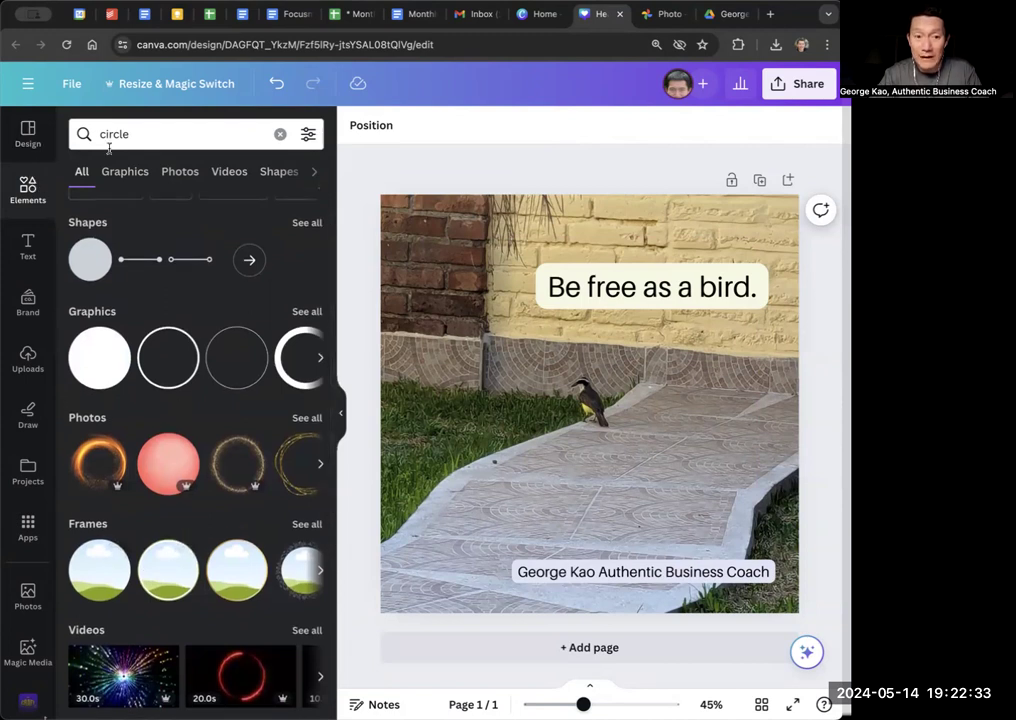
scroll(120, 435, down, 3)
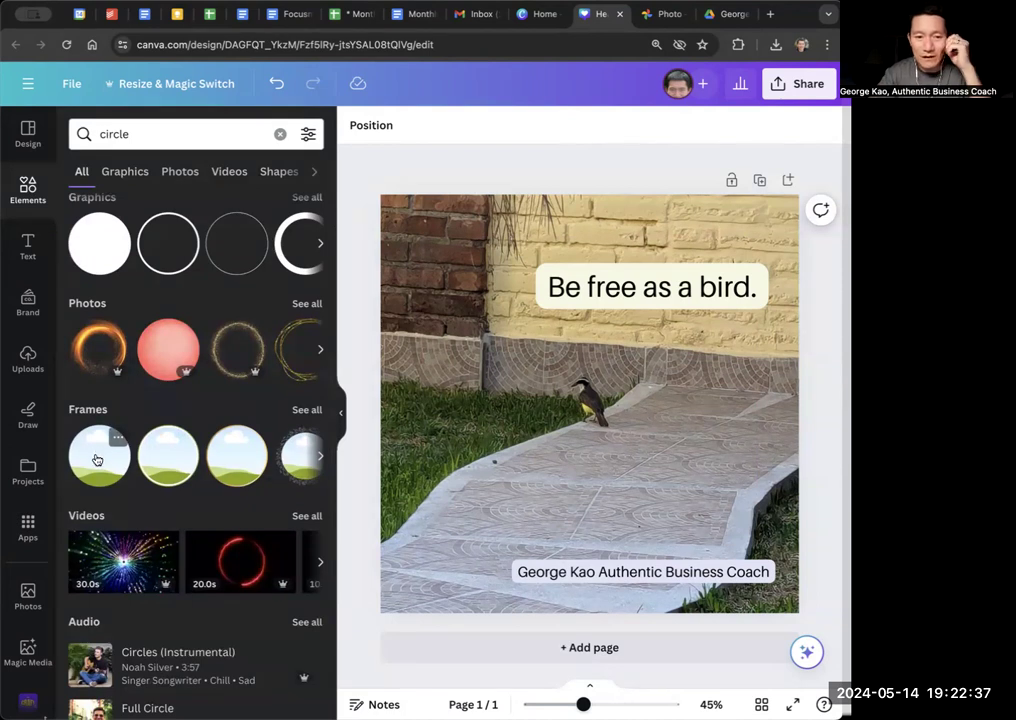
click(95, 459)
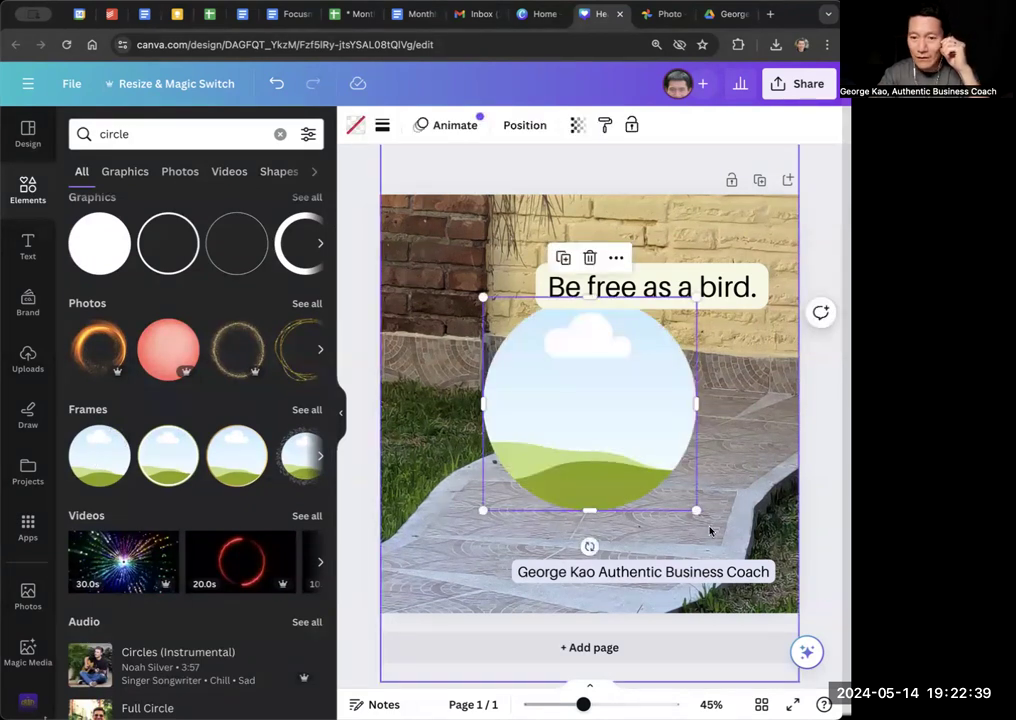
drag(694, 508, 448, 562)
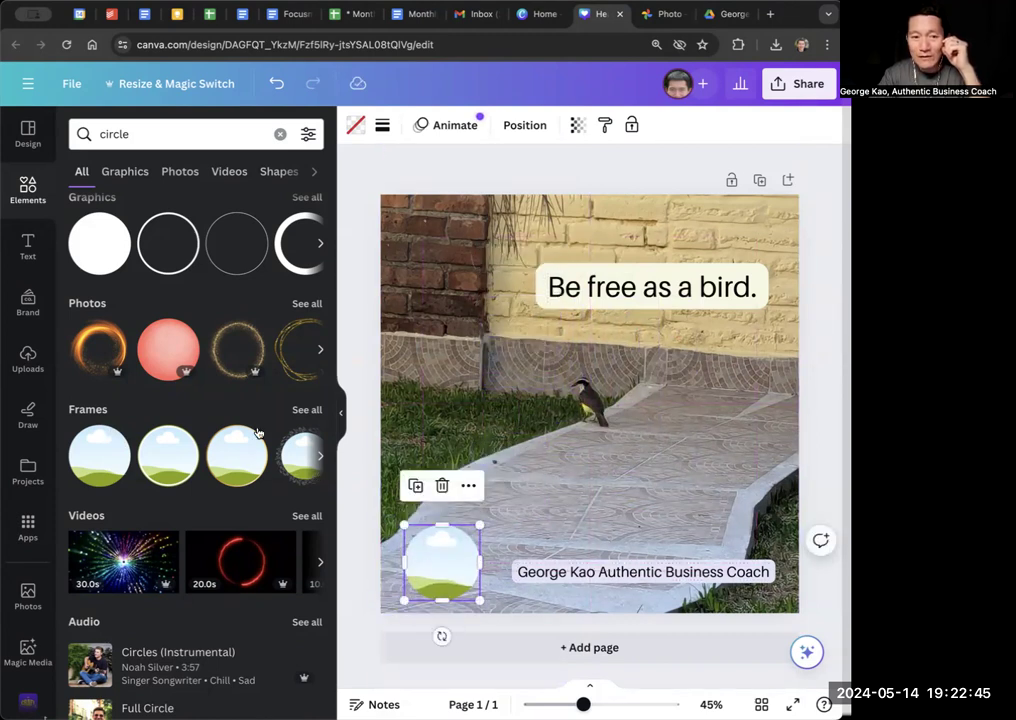
Step: Drop the light-sweater profile photo into the circle frame, align the name label beside it, nudge the bird photo
click(29, 353)
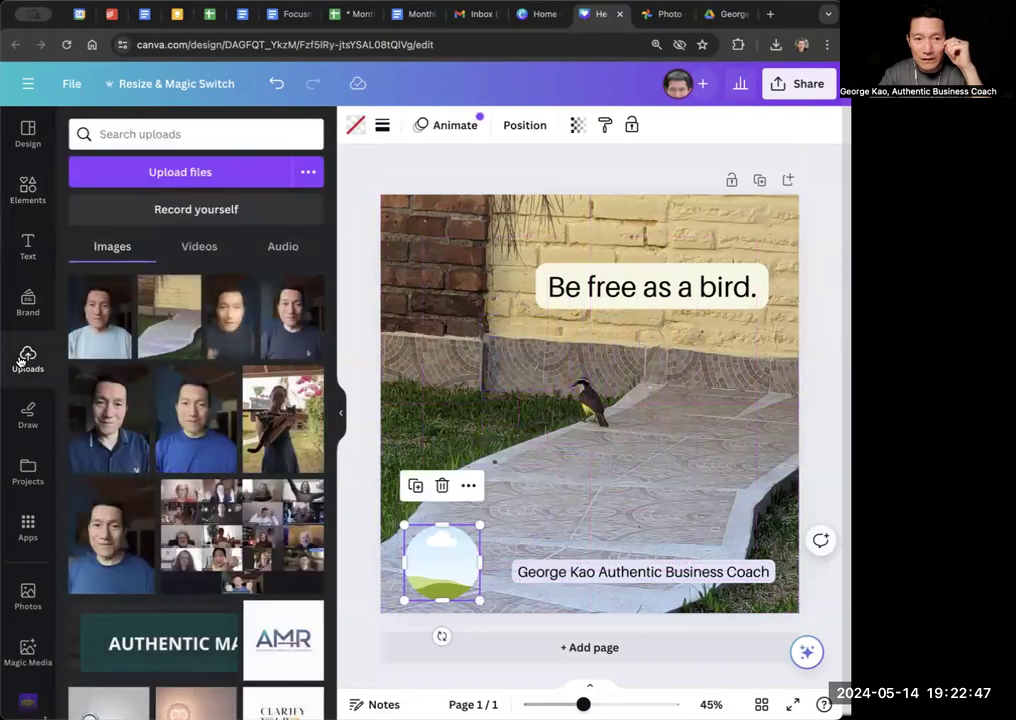
click(92, 323)
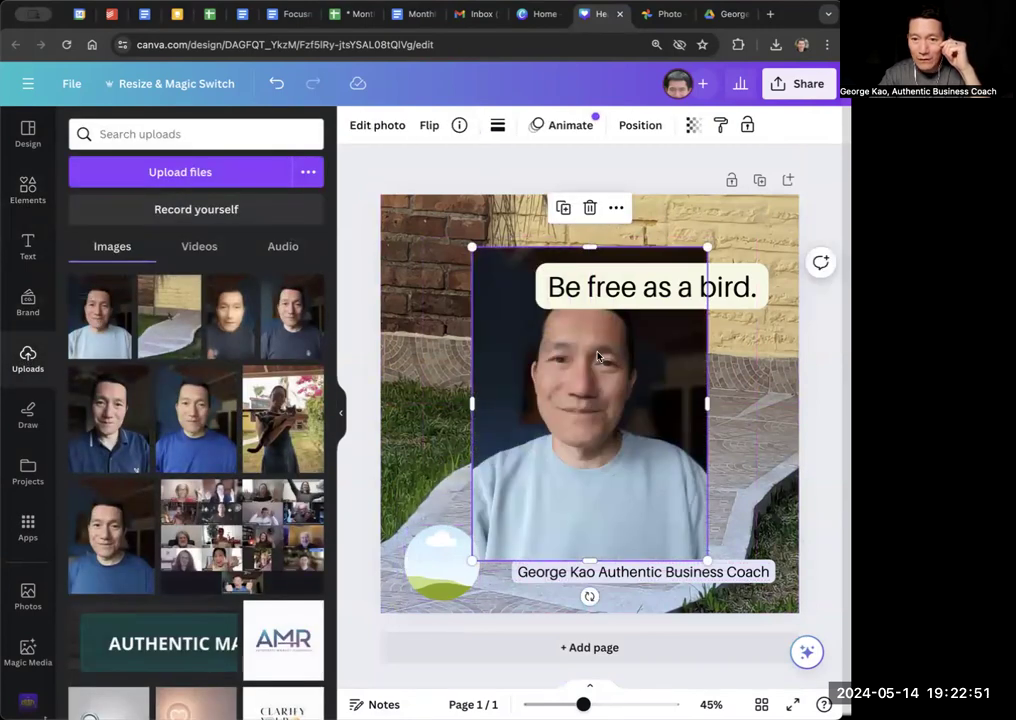
drag(614, 372, 440, 500)
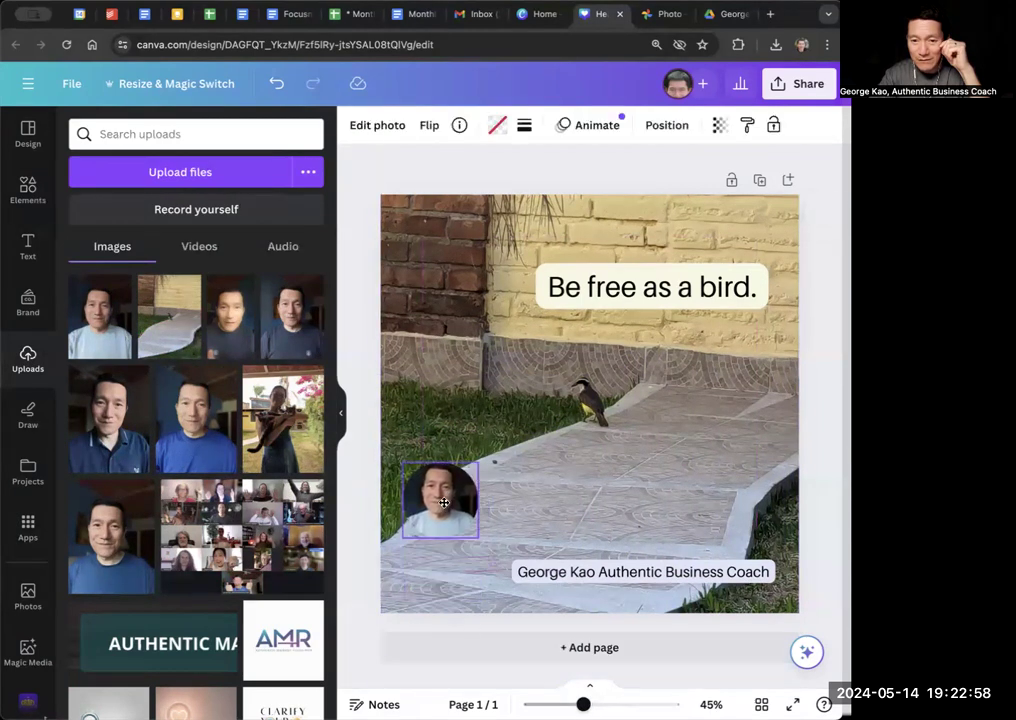
drag(582, 568, 550, 524)
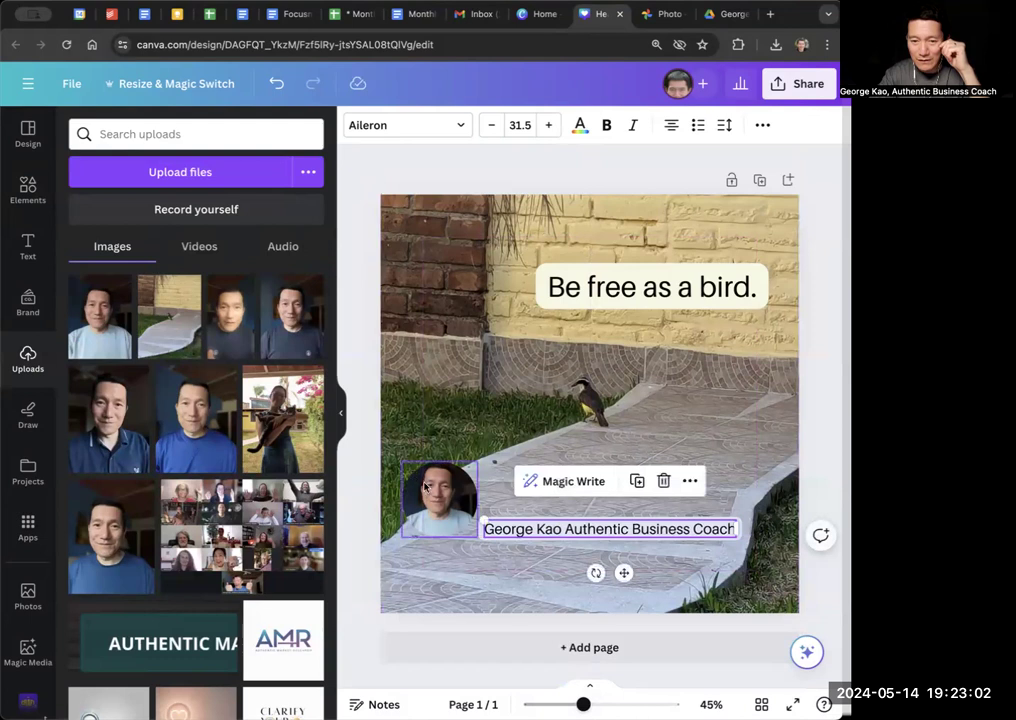
drag(427, 492, 418, 493)
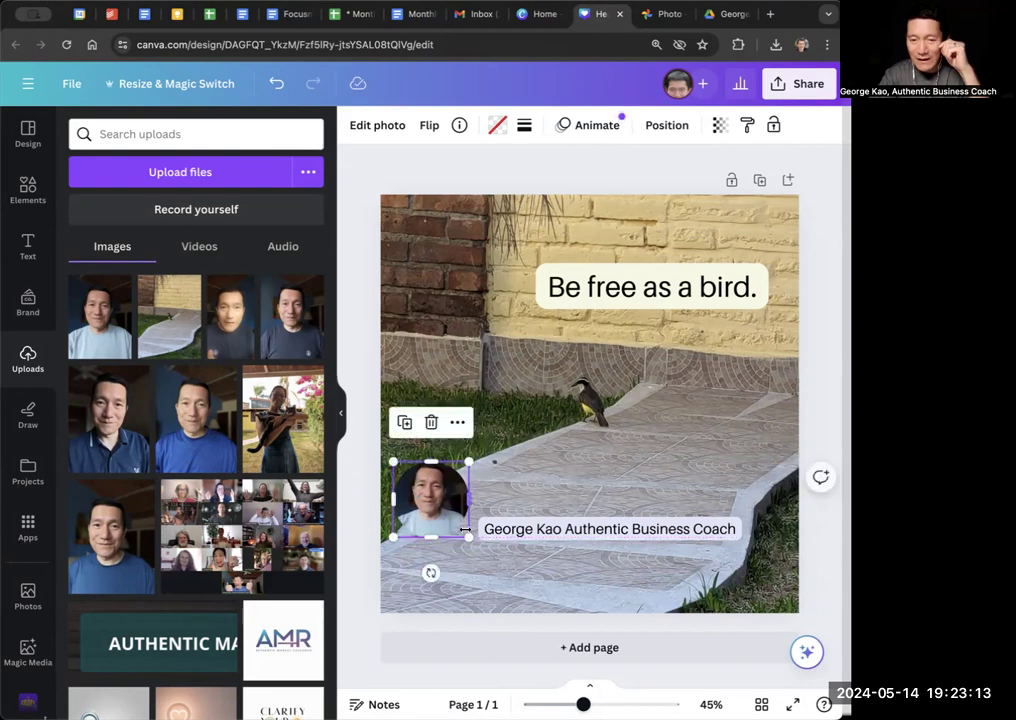
click(585, 492)
mouse_move(405, 445)
mouse_down()
mouse_move(438, 447)
mouse_move(397, 434)
mouse_up()
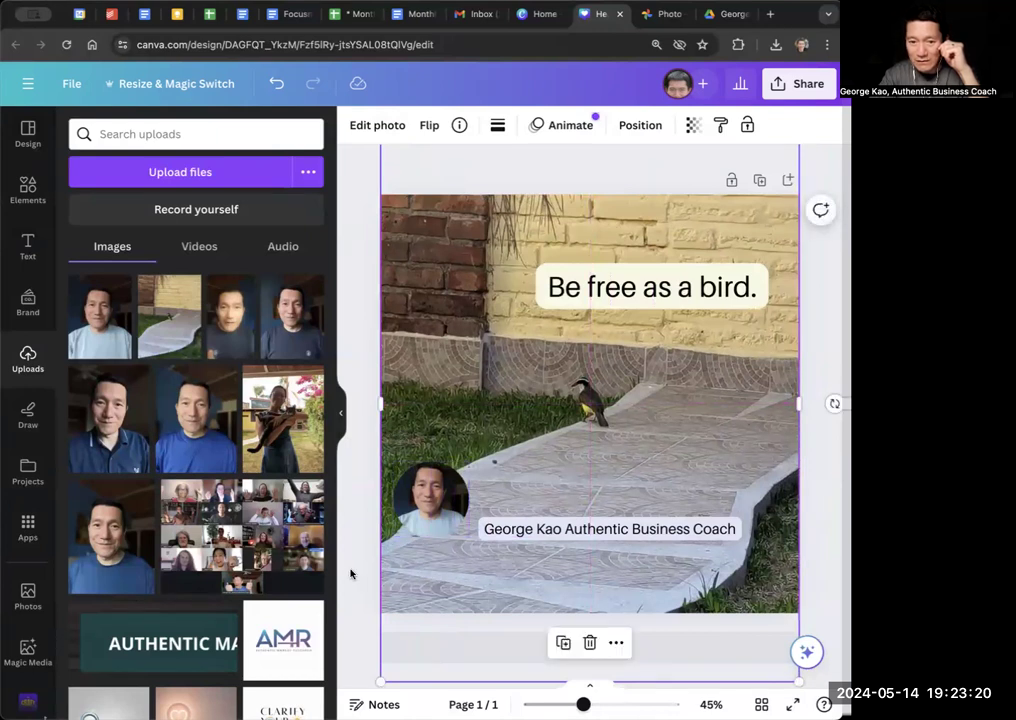
Step: Group the circular headshot with the name label and move the group lower on the walkway
click(352, 505)
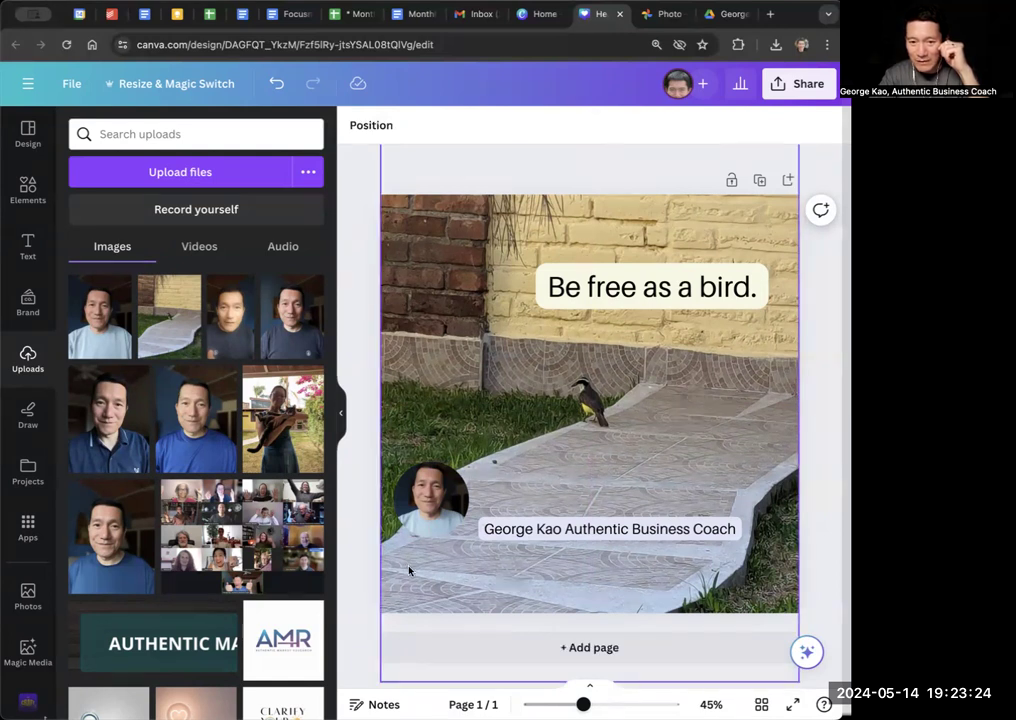
drag(408, 568, 525, 505)
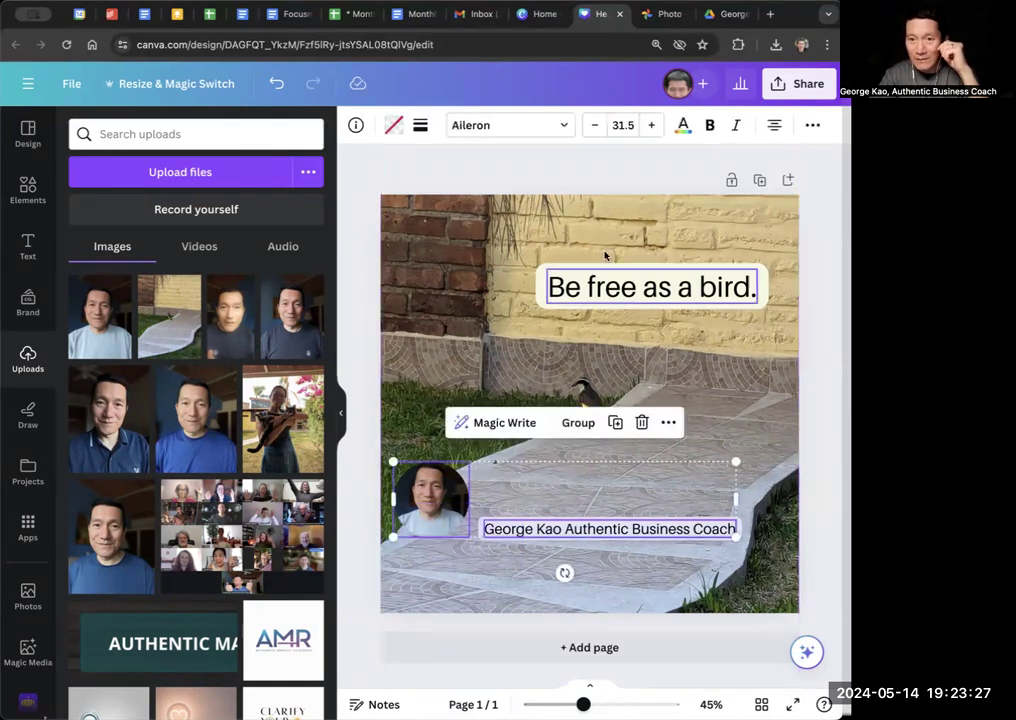
click(812, 128)
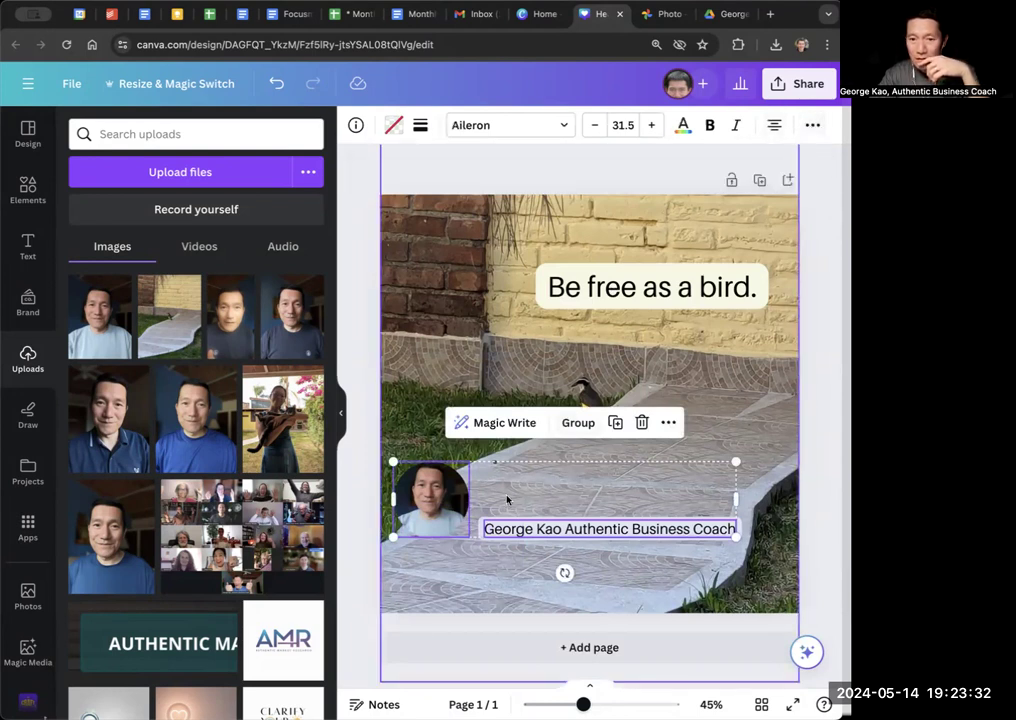
click(576, 424)
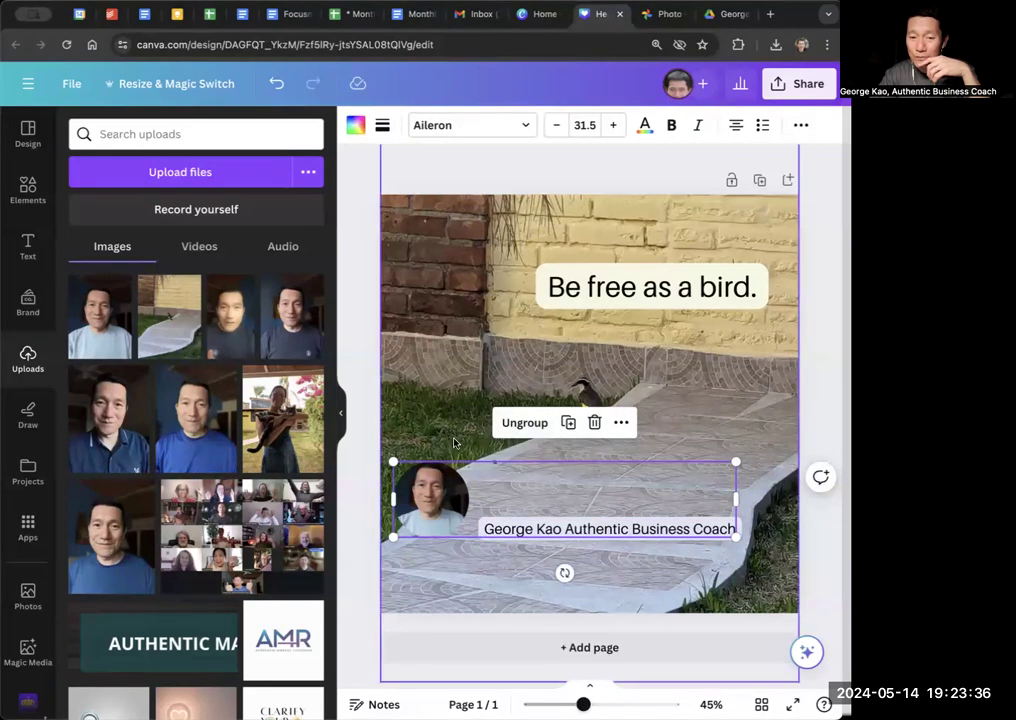
mouse_move(484, 482)
mouse_down()
mouse_move(537, 358)
mouse_move(481, 227)
mouse_move(493, 464)
mouse_up()
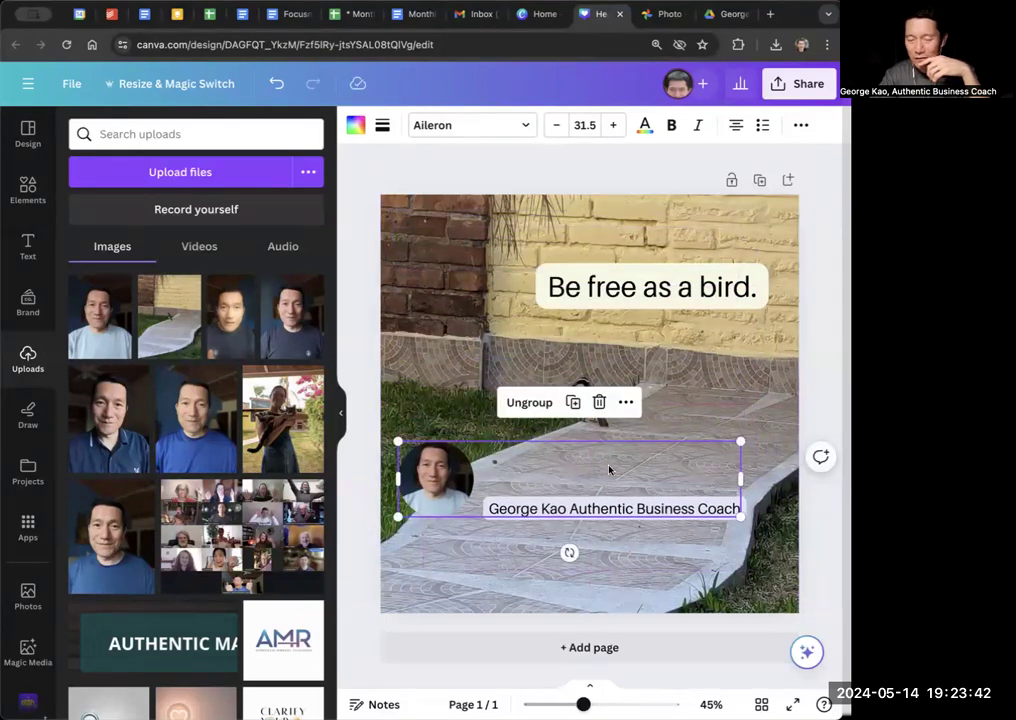
drag(615, 474, 610, 534)
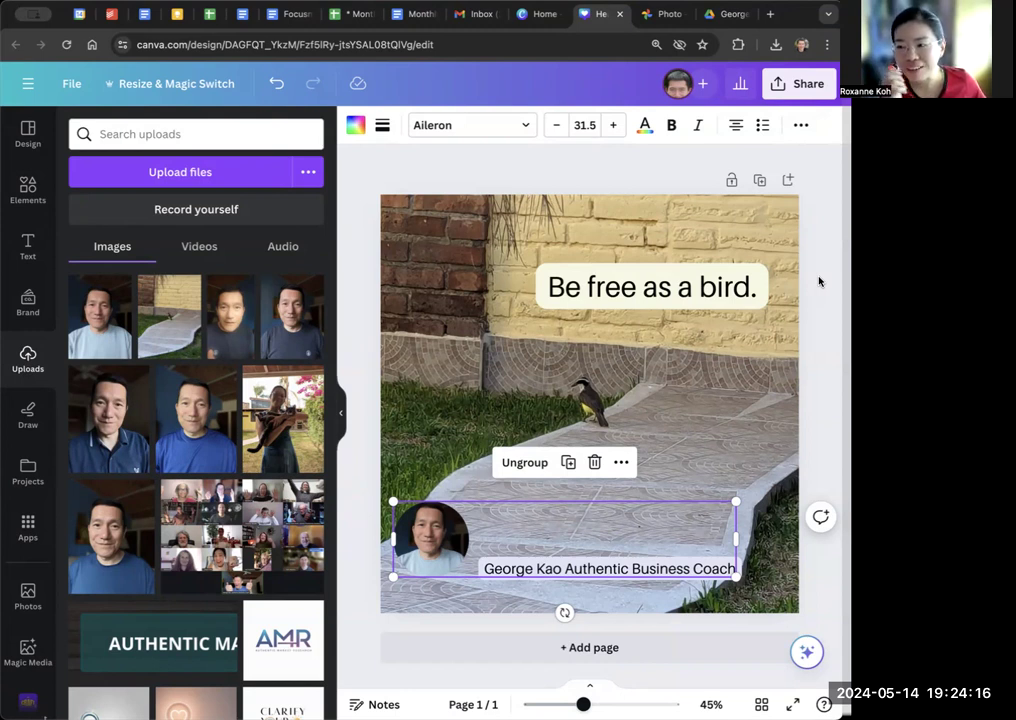
click(820, 283)
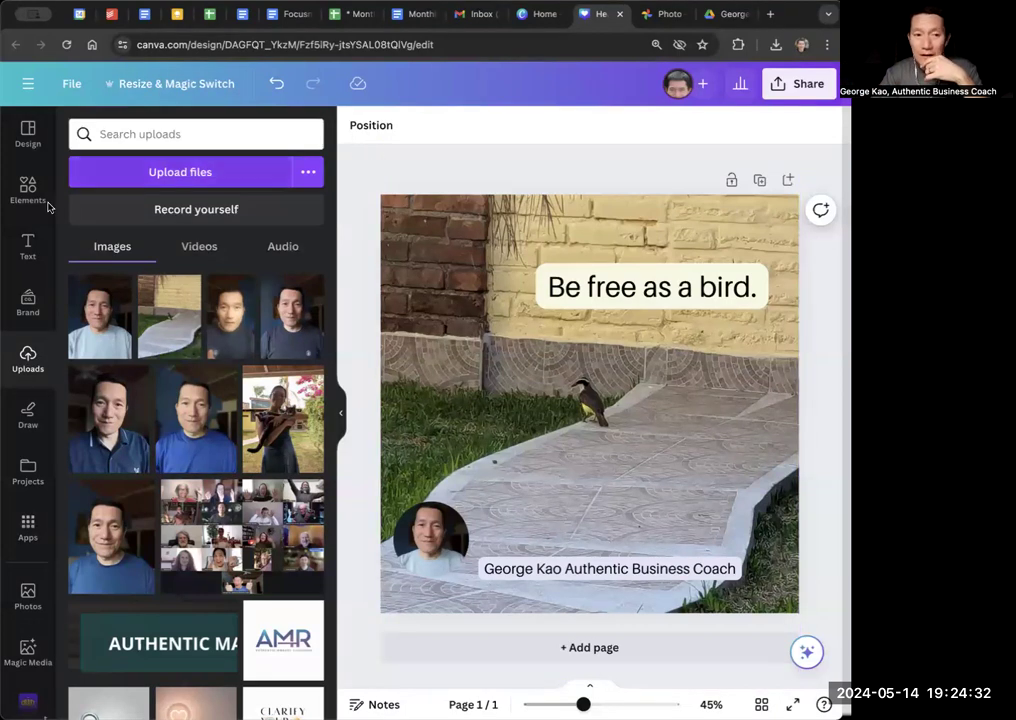
Step: Set the Draw marker to a custom blue colour and circle the bird on the walkway
click(27, 418)
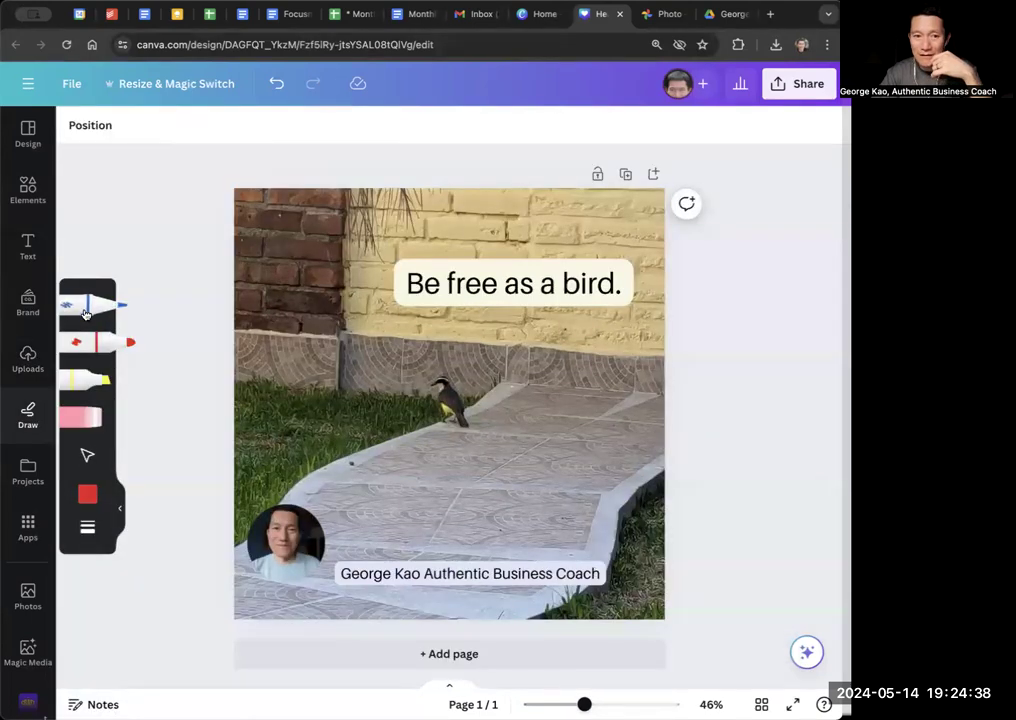
click(87, 455)
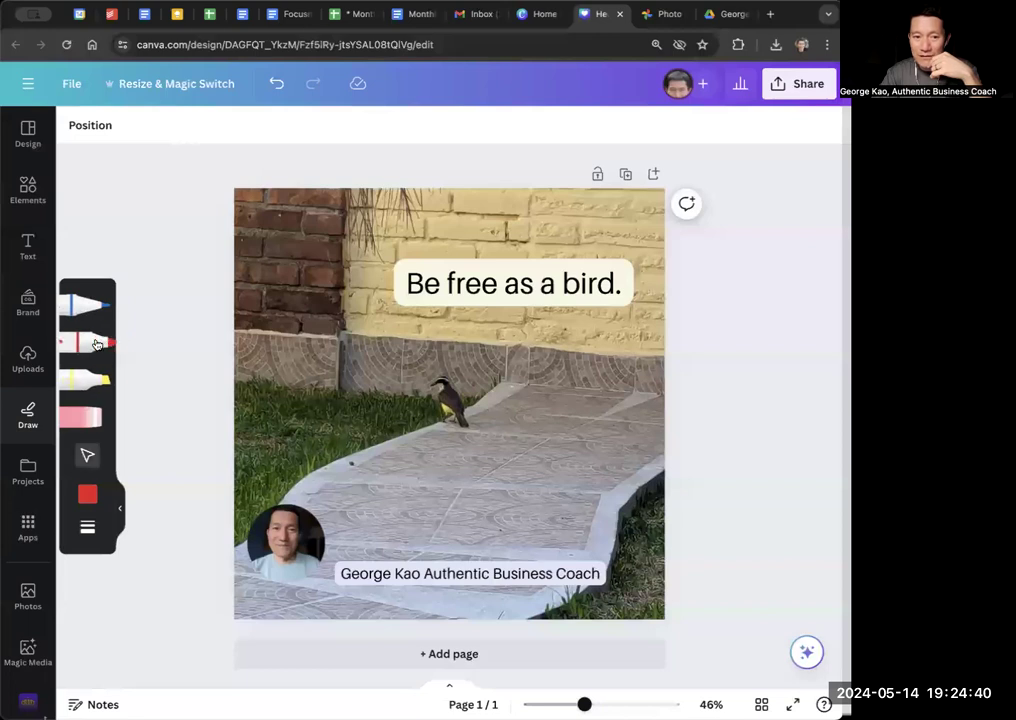
click(82, 497)
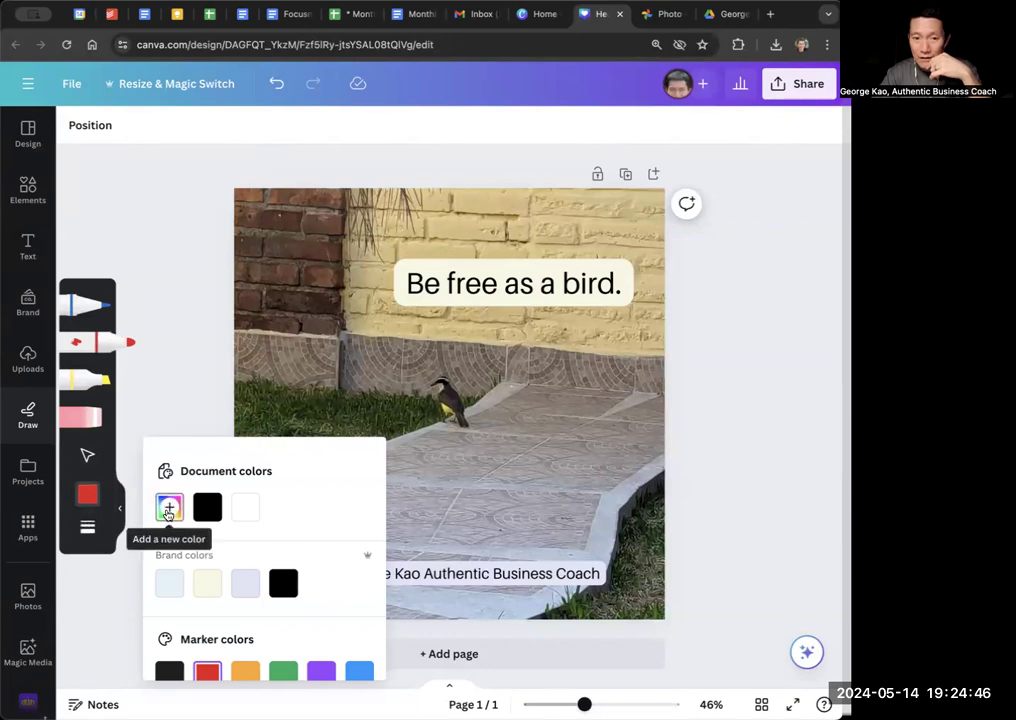
click(168, 510)
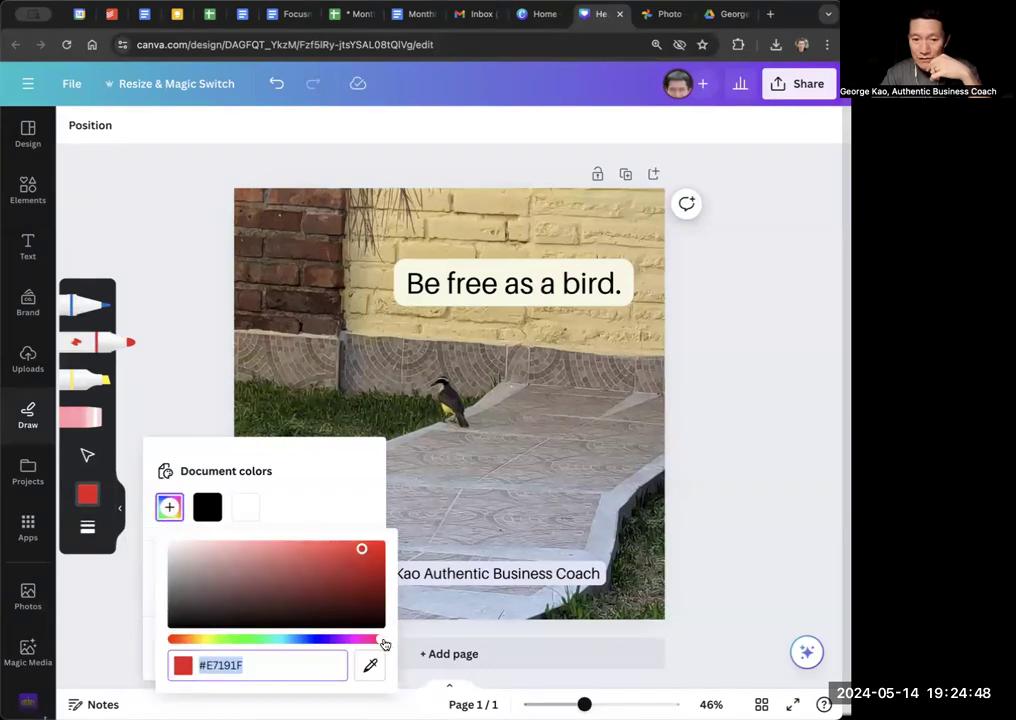
drag(384, 643, 312, 642)
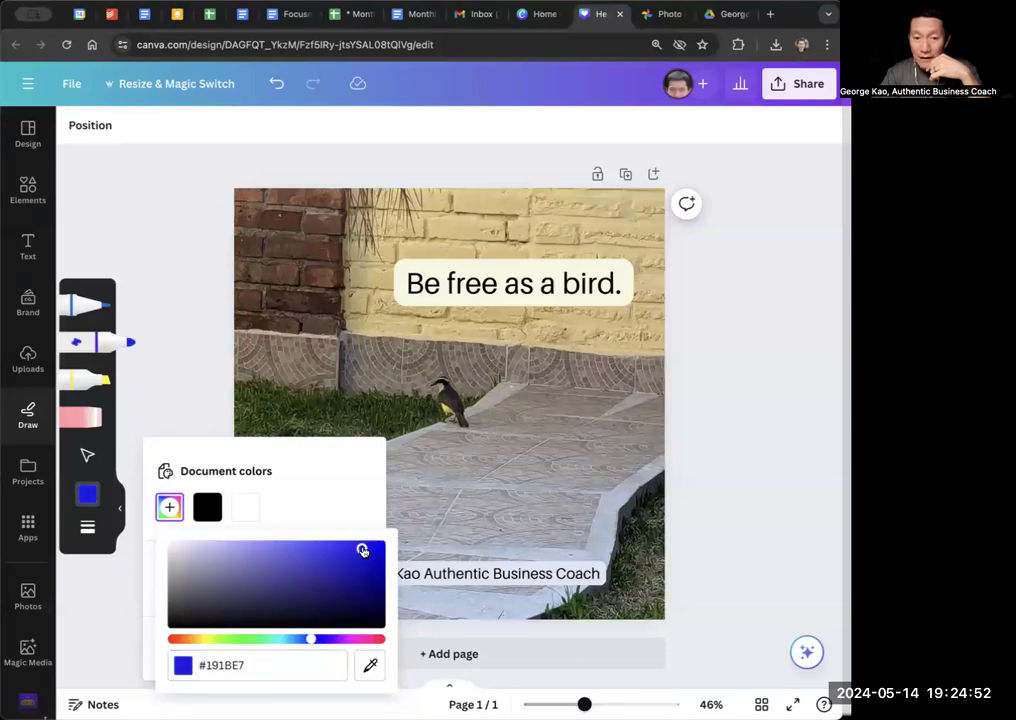
drag(361, 549, 304, 541)
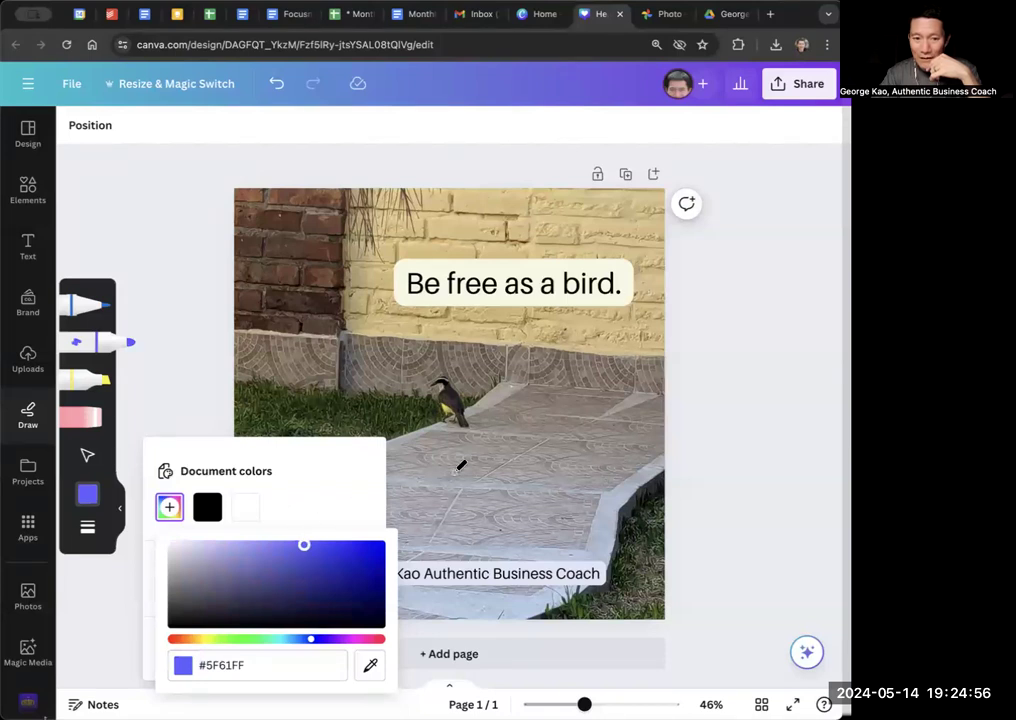
click(97, 343)
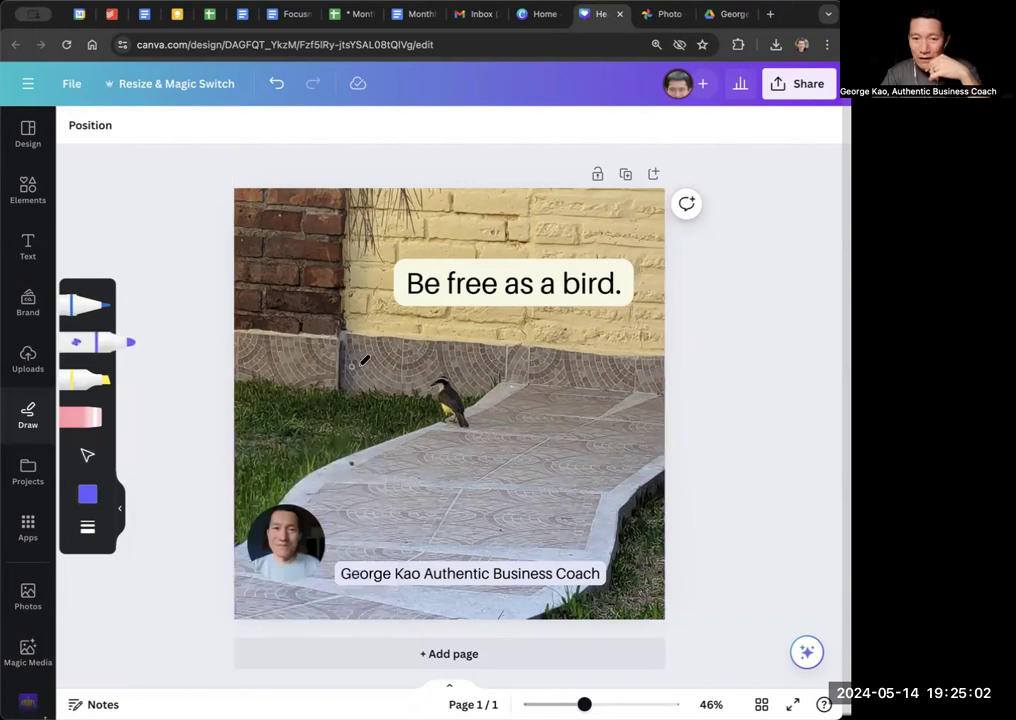
mouse_move(406, 344)
mouse_down()
mouse_move(533, 414)
mouse_move(464, 341)
mouse_move(410, 338)
mouse_up()
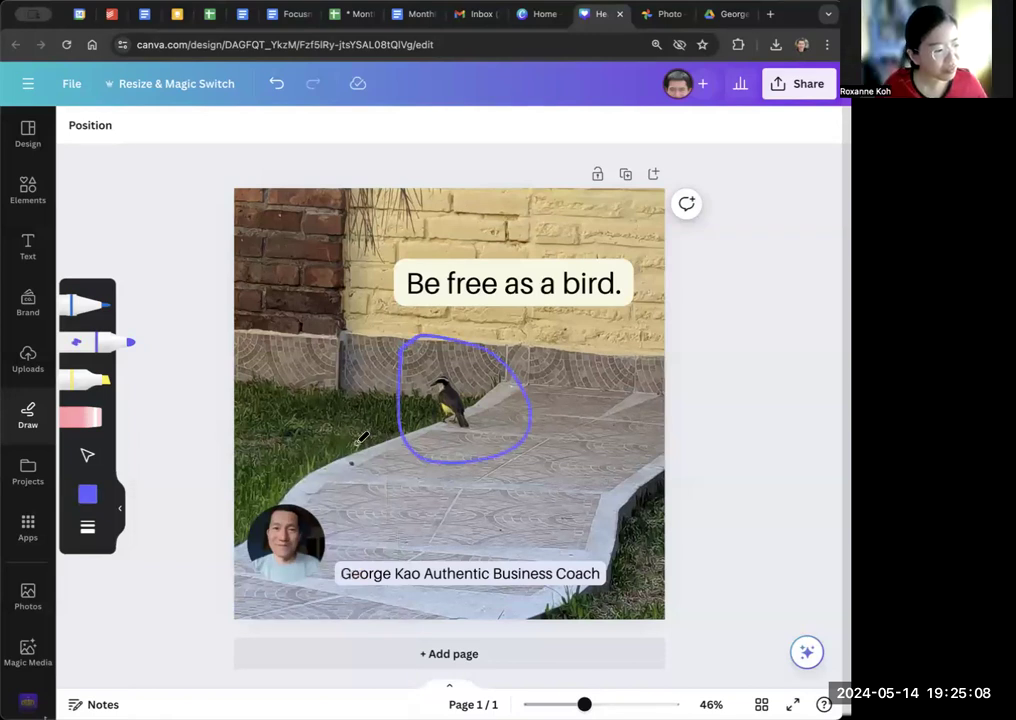
Step: Filter Elements to Shapes, clear the 'circle' search, and browse the default categories
click(28, 188)
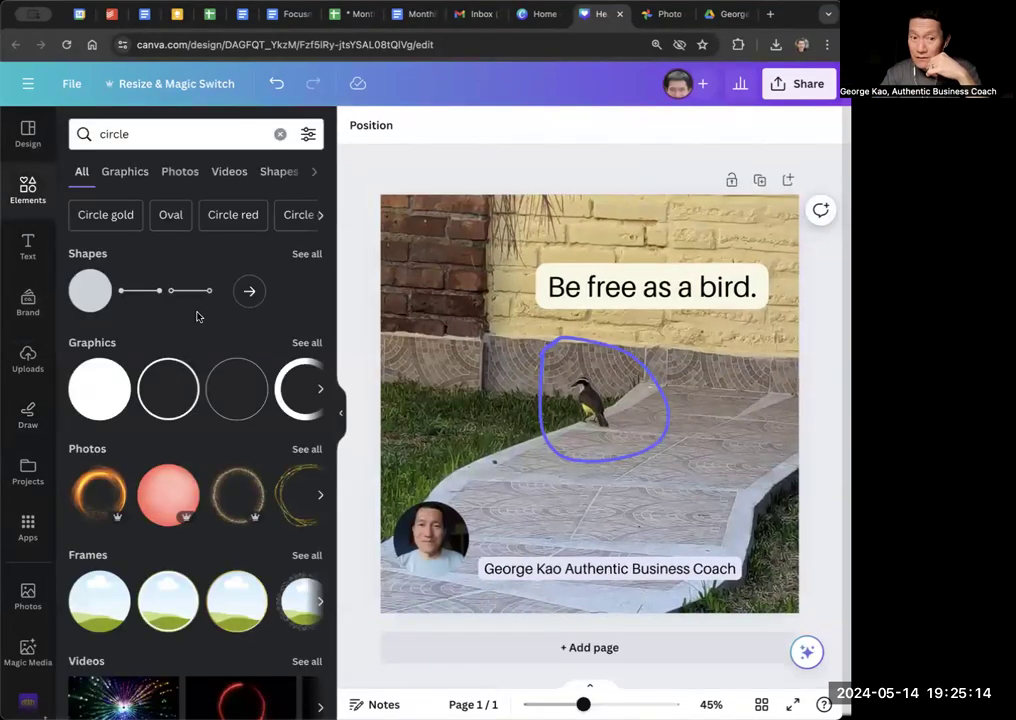
click(279, 172)
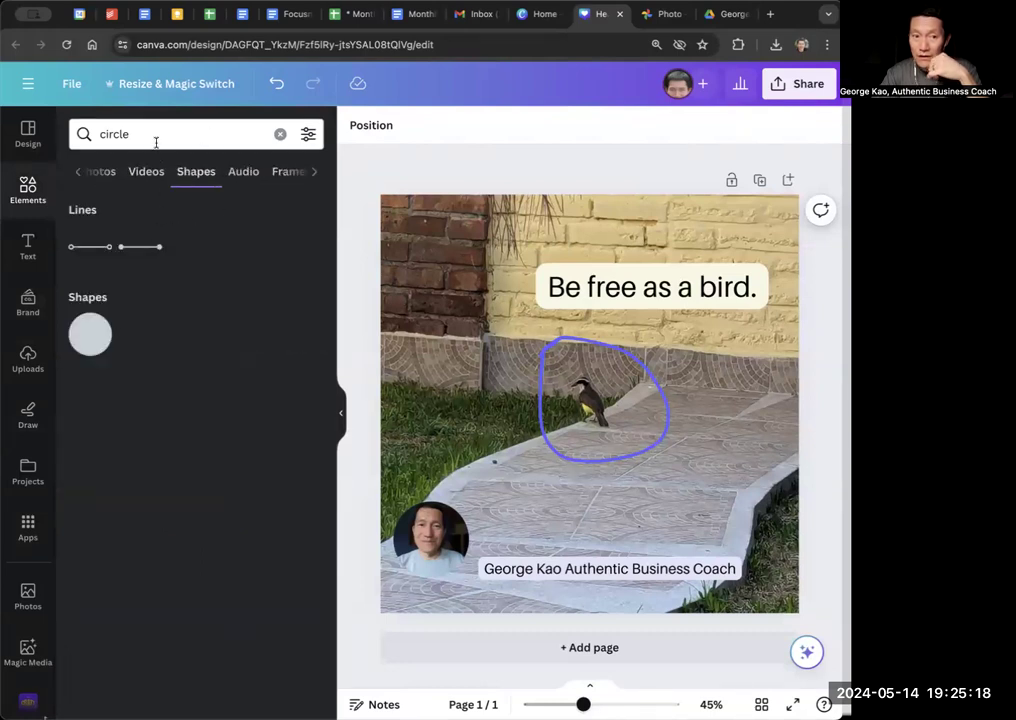
click(281, 133)
scroll(213, 320, down, 5)
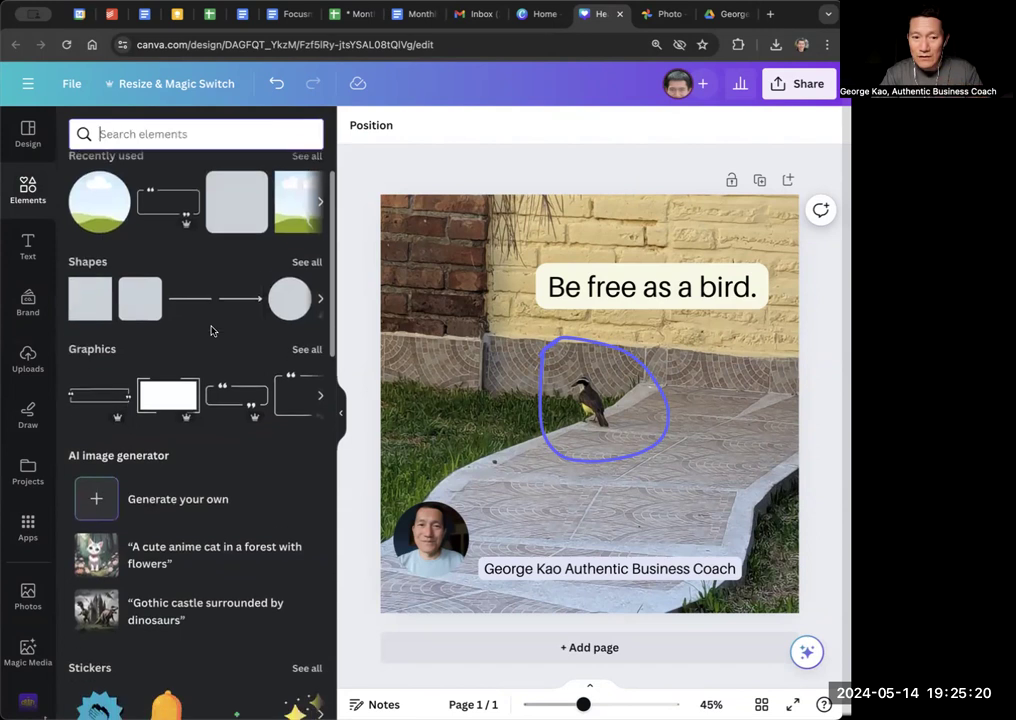
scroll(212, 331, down, 5)
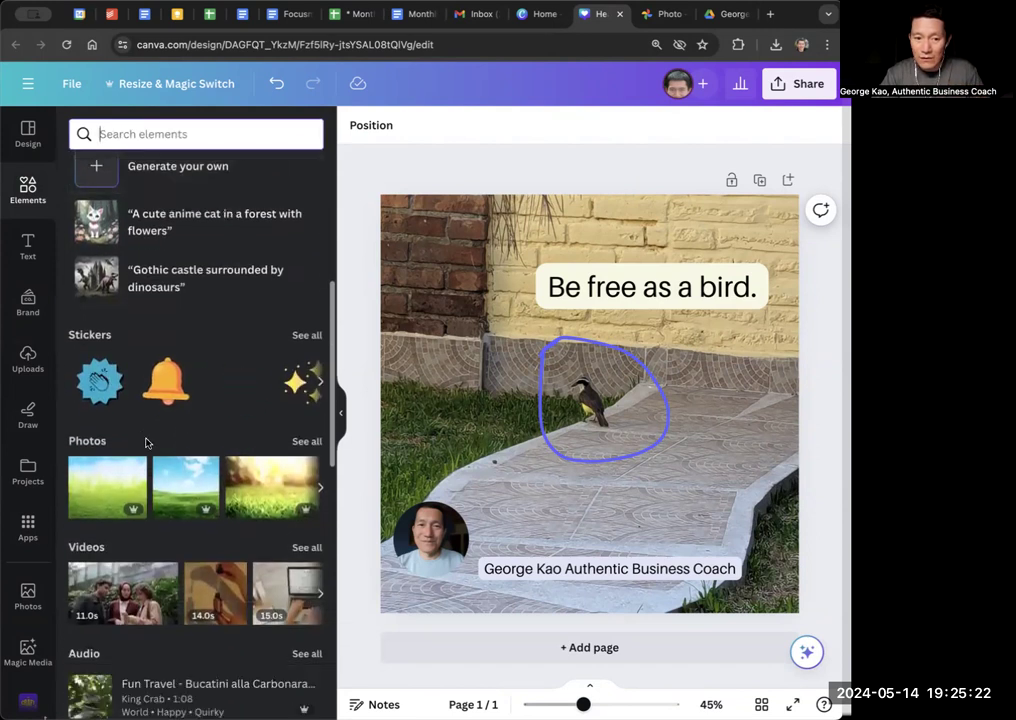
scroll(150, 445, down, 2)
scroll(165, 467, down, 5)
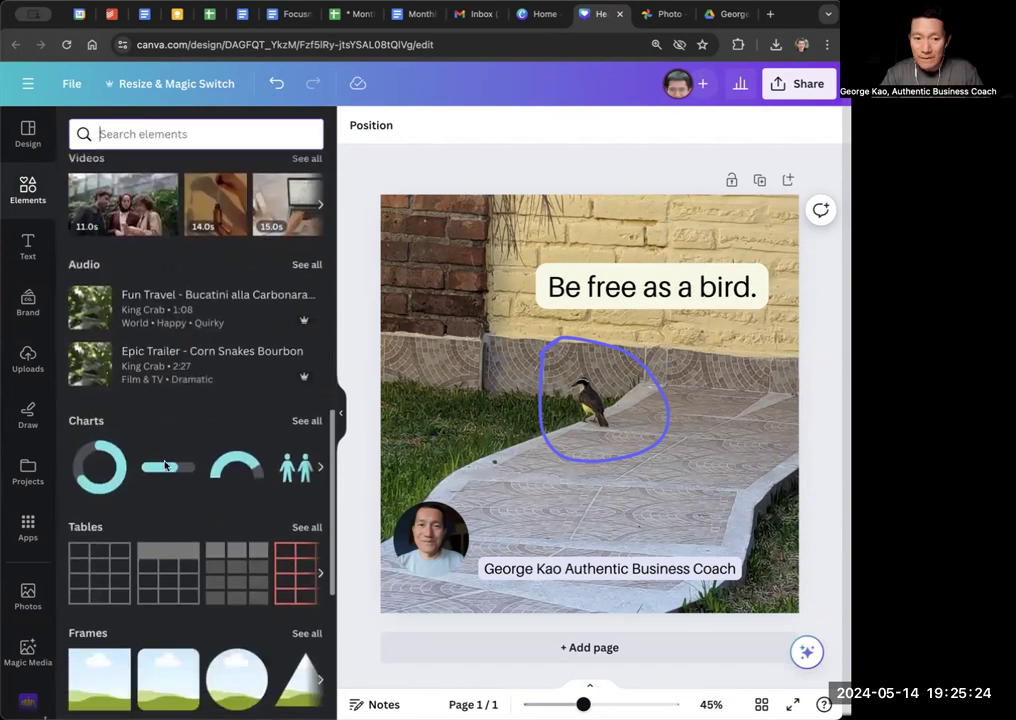
scroll(165, 467, down, 5)
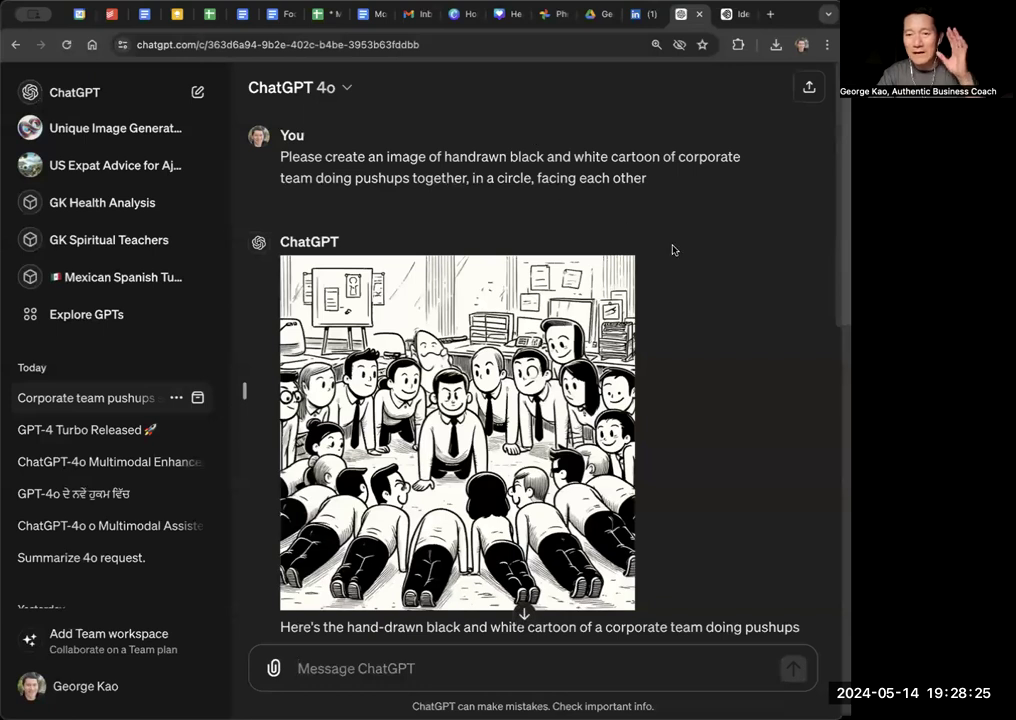
Step: Switch to the LinkedIn meetings post showing the push-ups cartoon
click(644, 17)
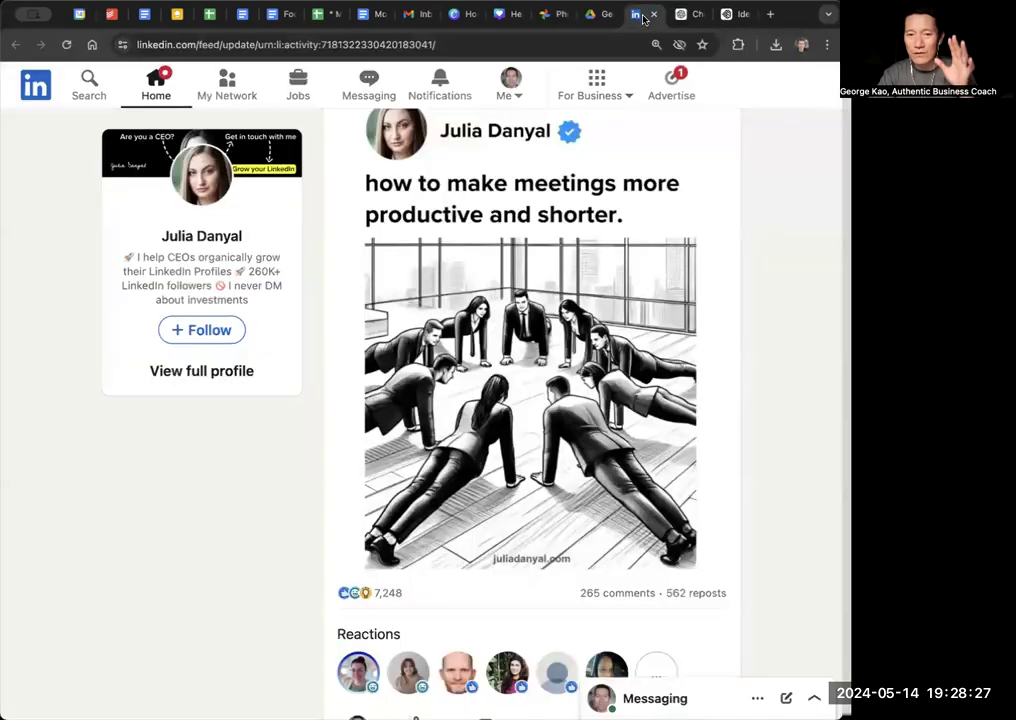
scroll(397, 430, up, 1)
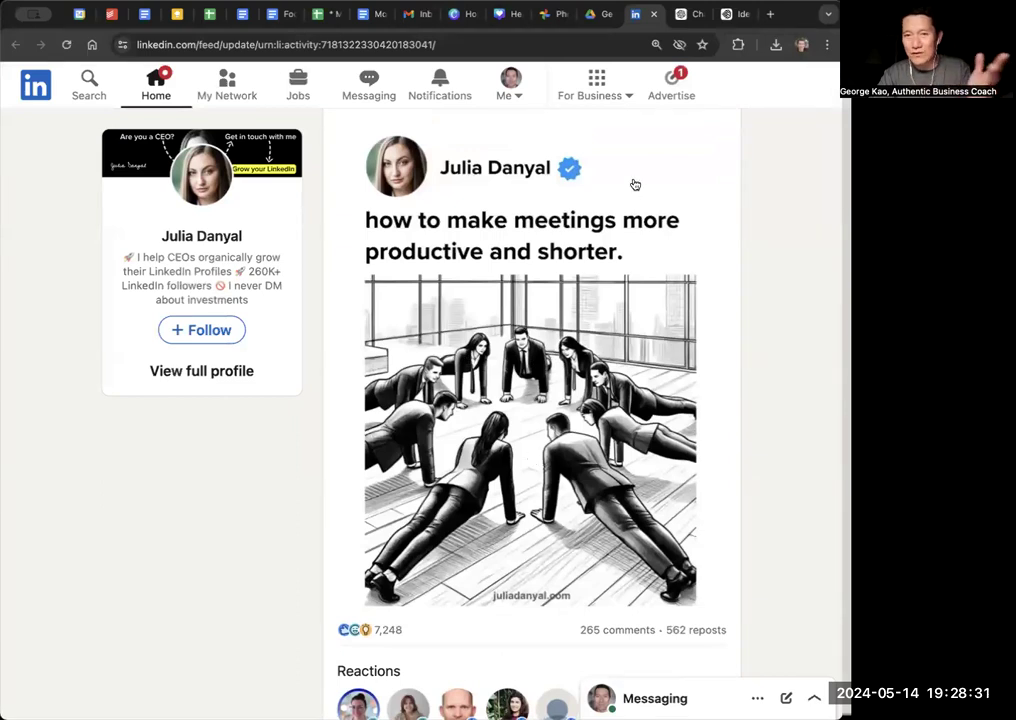
Step: In the ChatGPT push-ups chat, select the original prompt and scroll to the fewer-people image
click(681, 14)
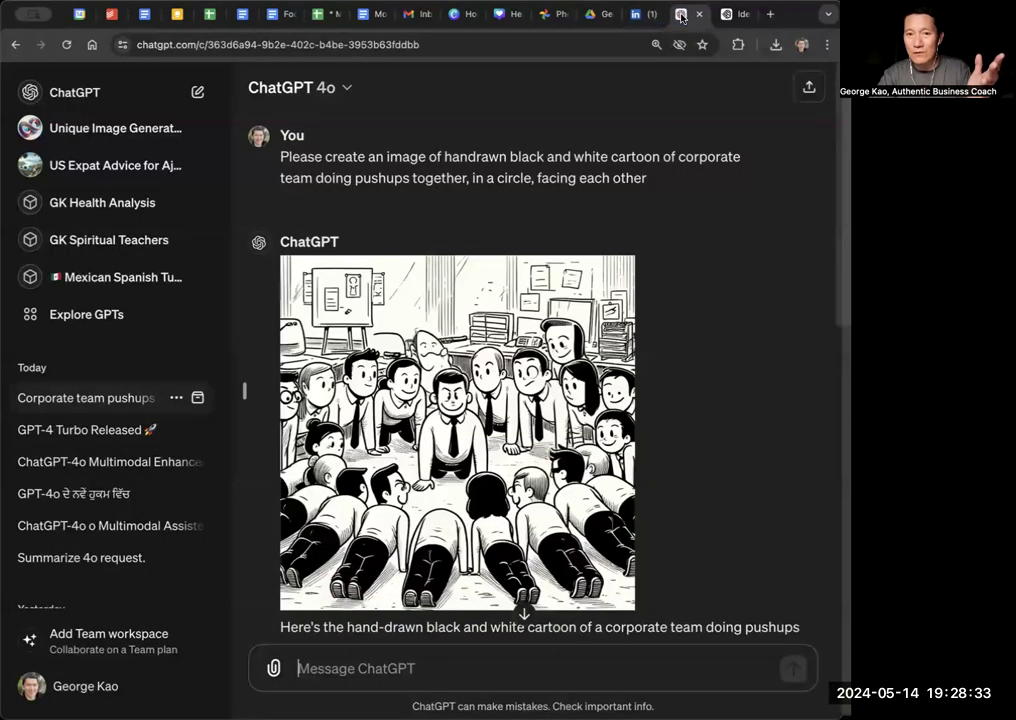
drag(282, 158, 656, 178)
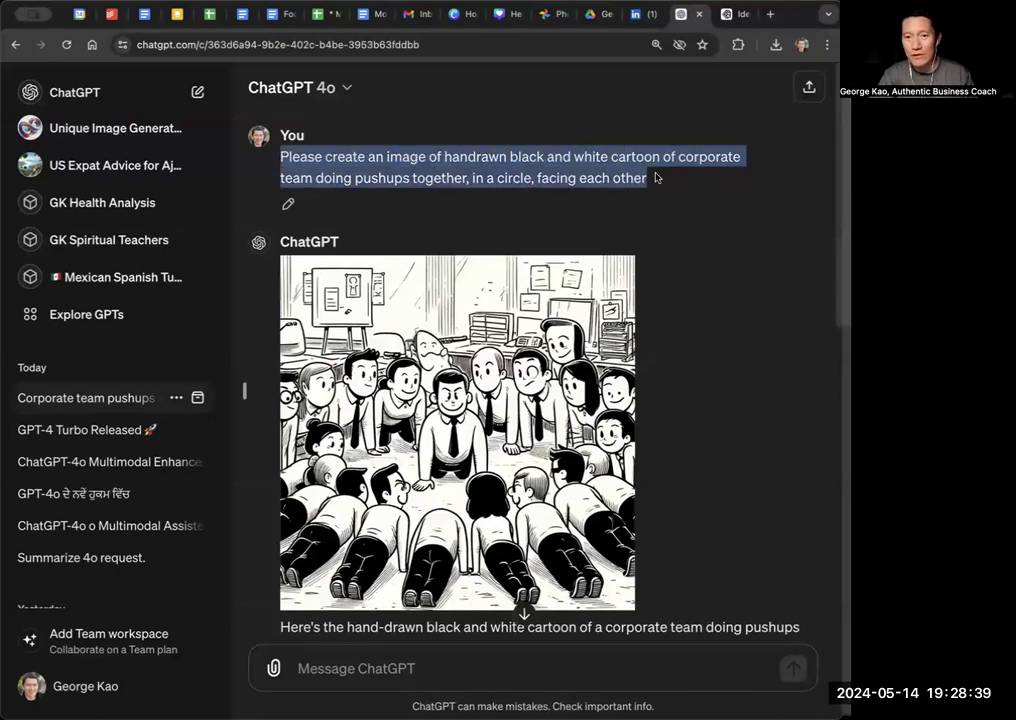
scroll(430, 420, down, 8)
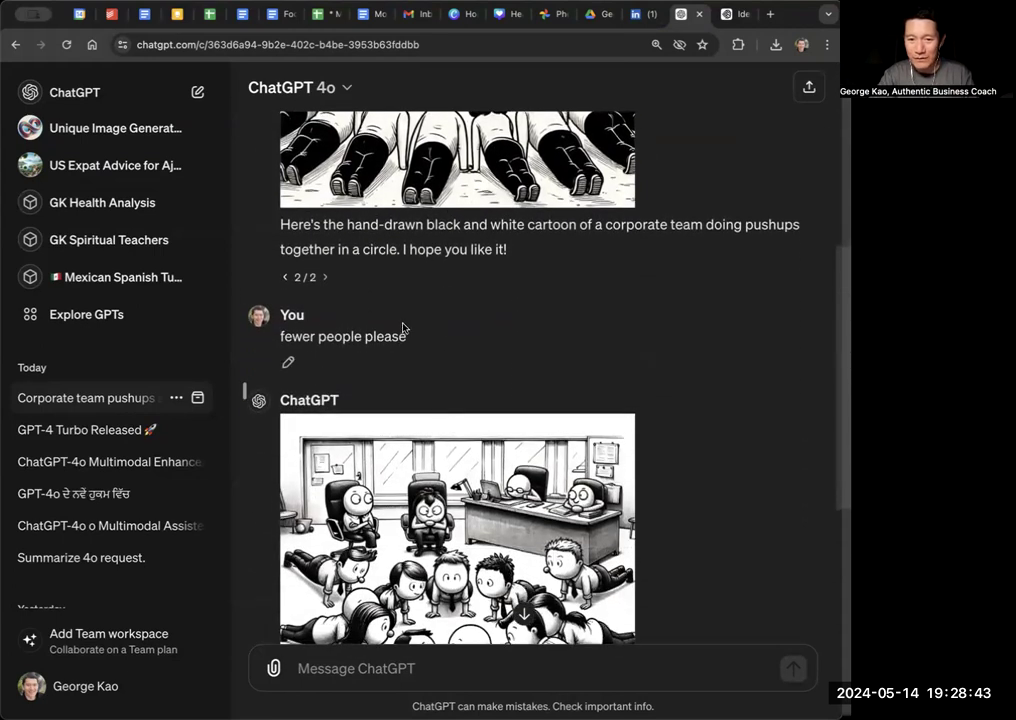
scroll(403, 328, down, 5)
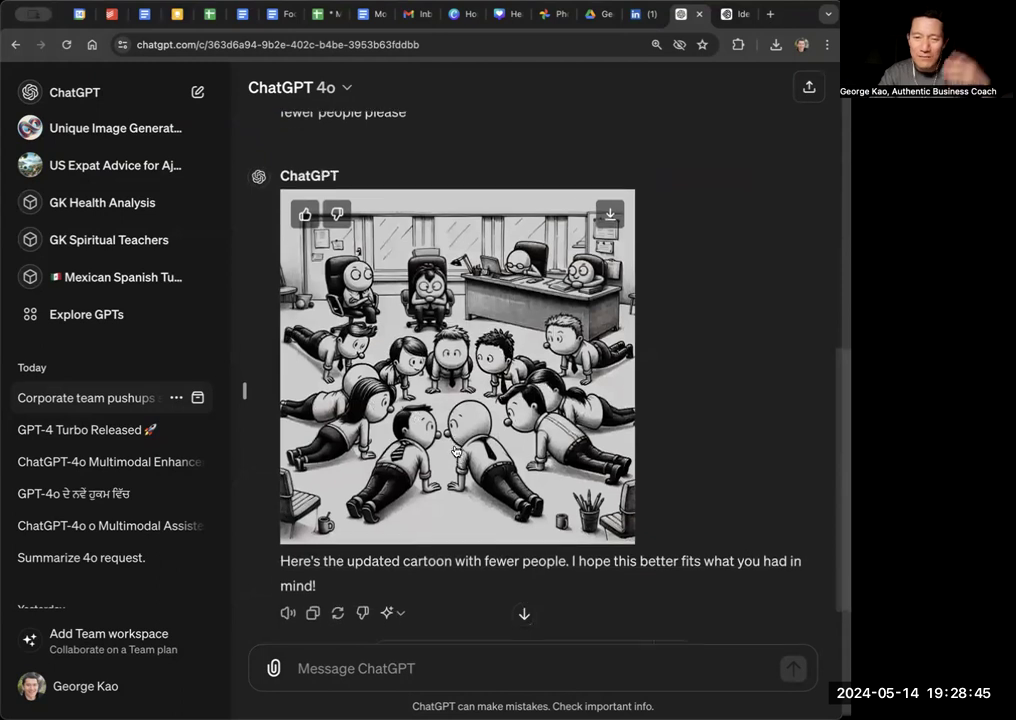
scroll(455, 450, down, 1)
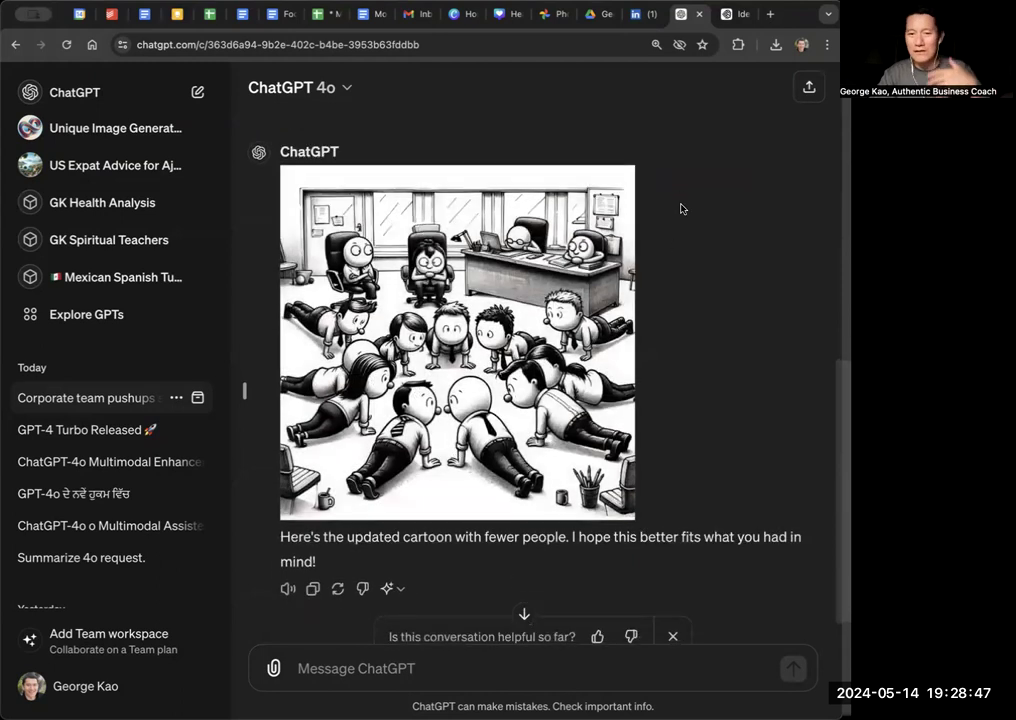
Step: View Ideogram's four push-ups cartoons and the hand-drawn one, then go back to LinkedIn
click(740, 14)
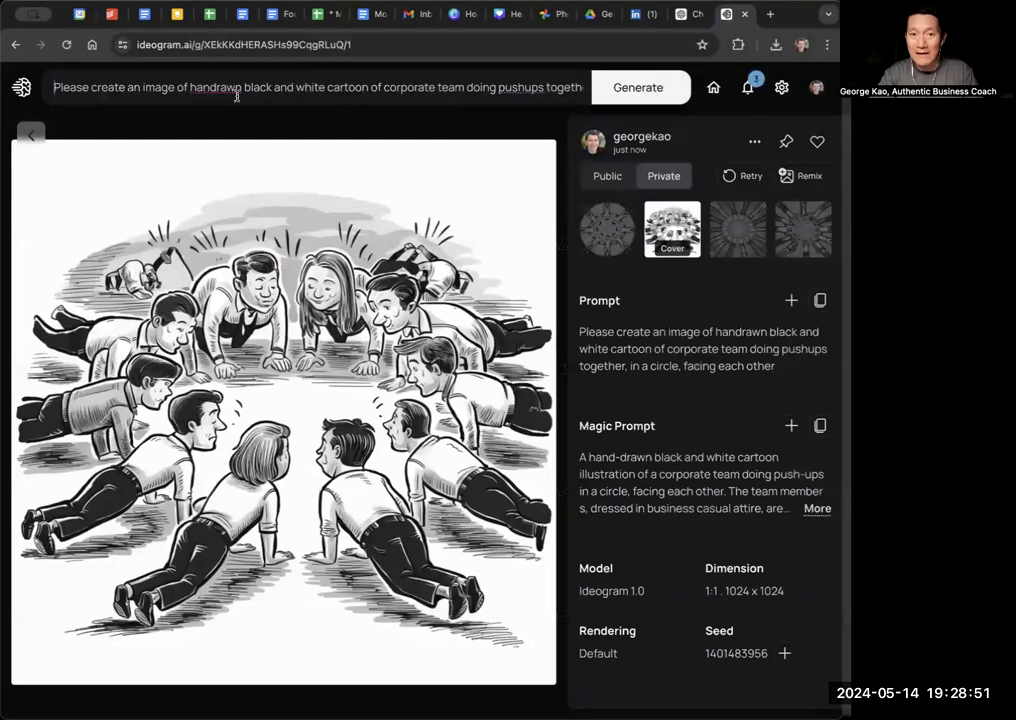
click(31, 135)
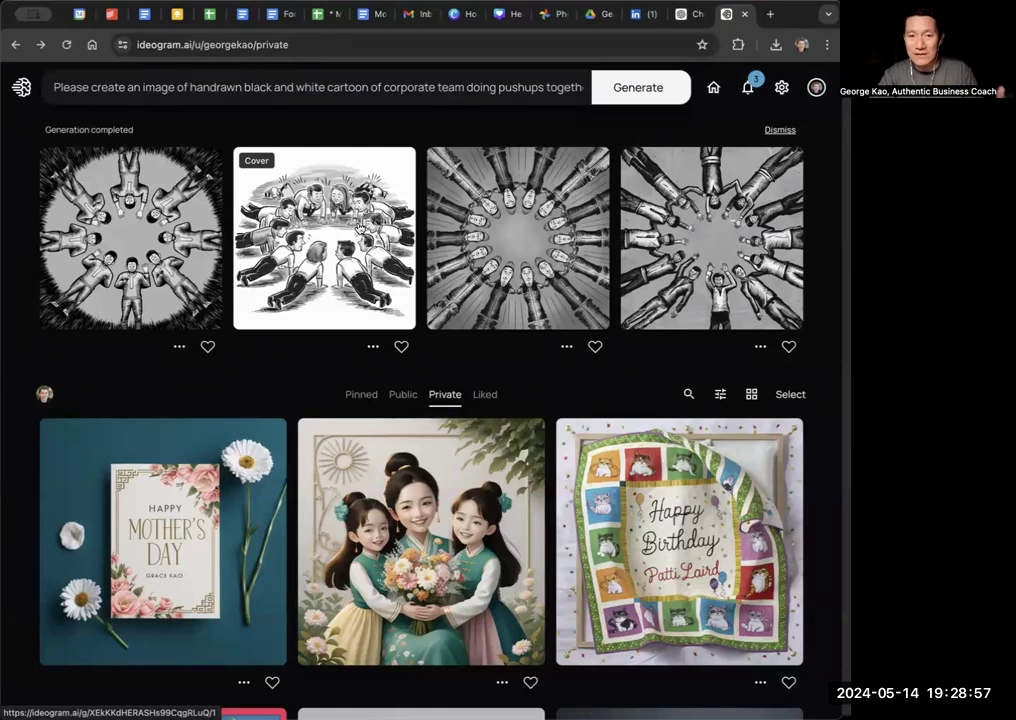
click(360, 230)
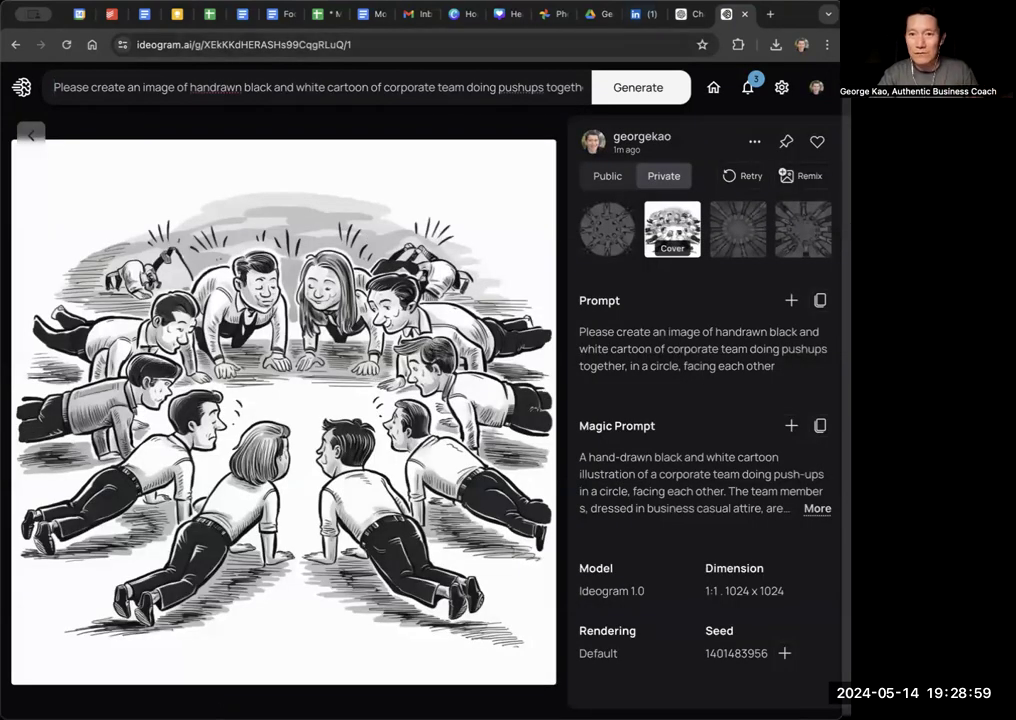
click(645, 13)
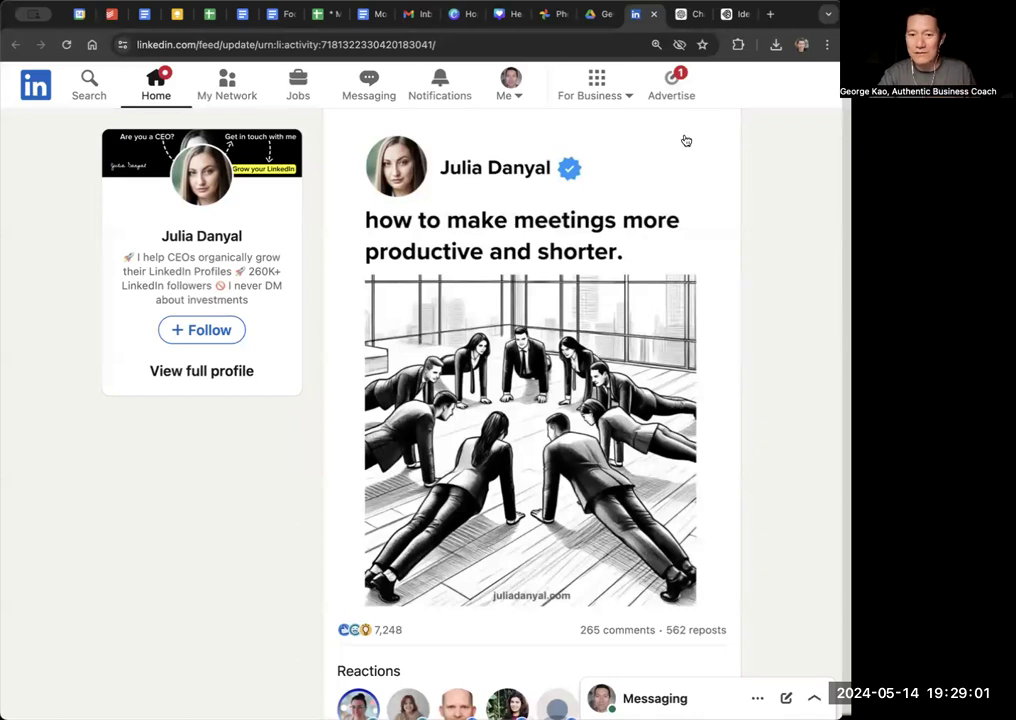